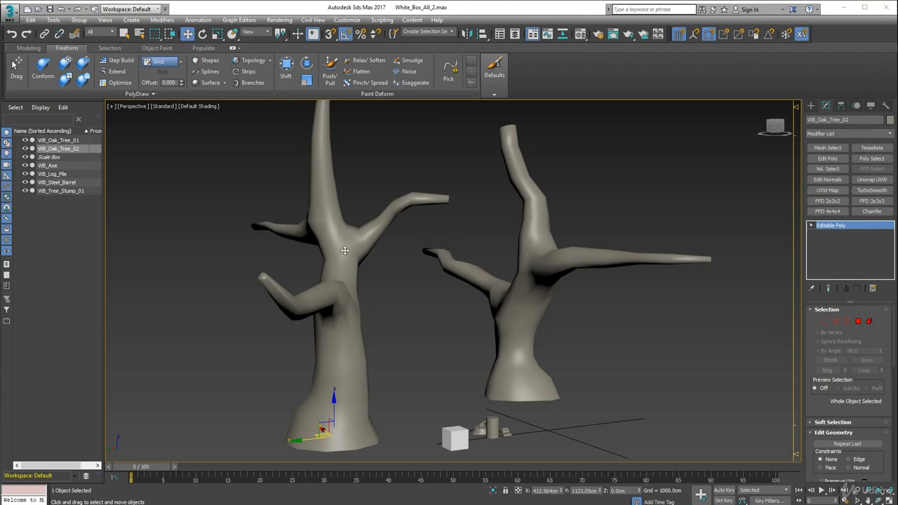
Turn on Edged Faces in the perspective view and select WB_Oak_Tree_01, followed by WB_Oak_Tree_02
{"action": "left_click", "coordinate": [191, 108]}
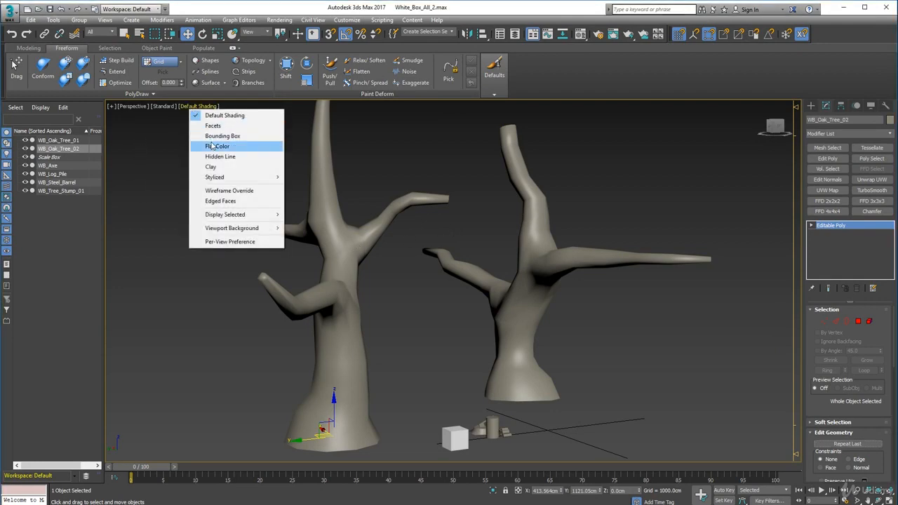
{"action": "left_click", "coordinate": [218, 202]}
{"action": "middle_click_drag", "start_coordinate": [437, 268], "coordinate": [398, 271], "text": "alt"}
{"action": "scroll", "coordinate": [414, 268], "scroll_direction": "down", "scroll_amount": 3}
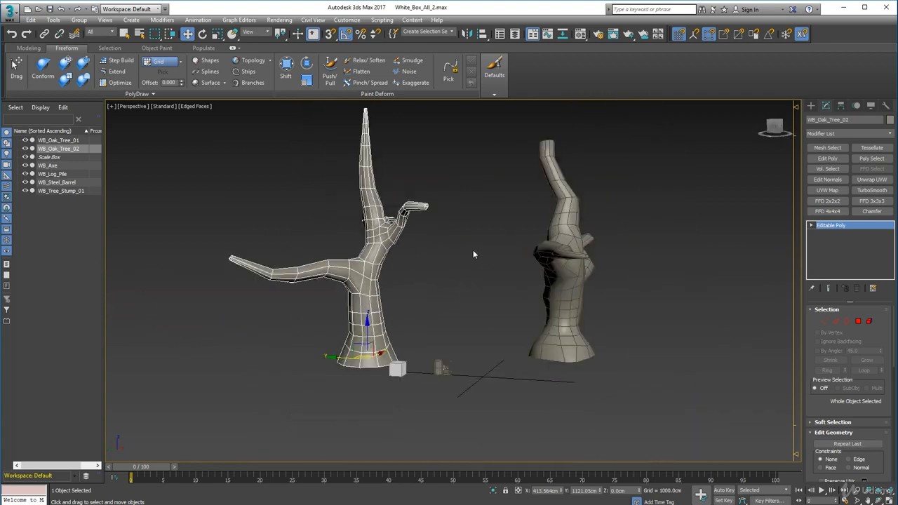
{"action": "middle_click_drag", "start_coordinate": [452, 255], "coordinate": [473, 260], "text": "alt"}
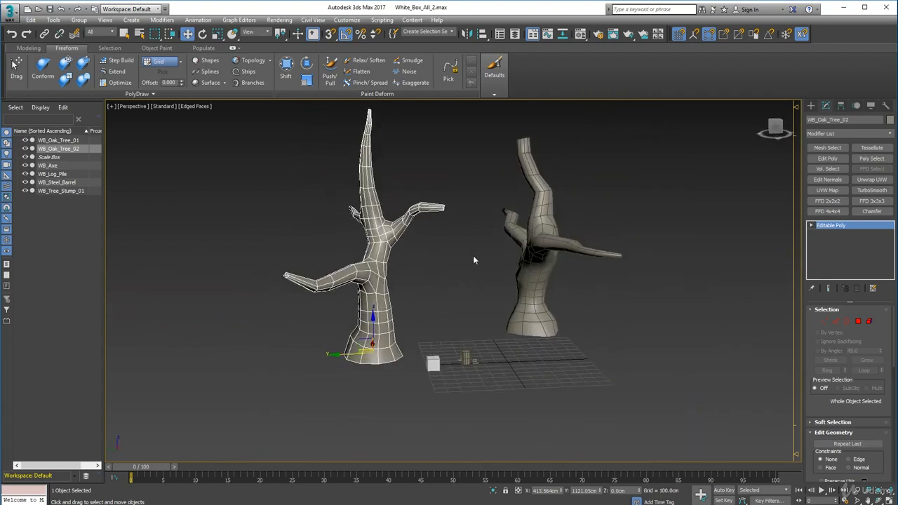
{"action": "left_click", "coordinate": [59, 141]}
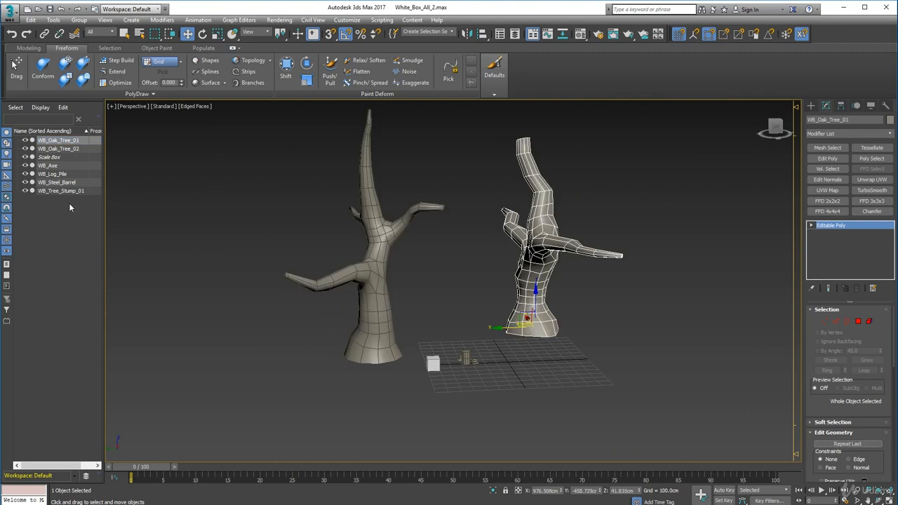
{"action": "left_click", "coordinate": [47, 149]}
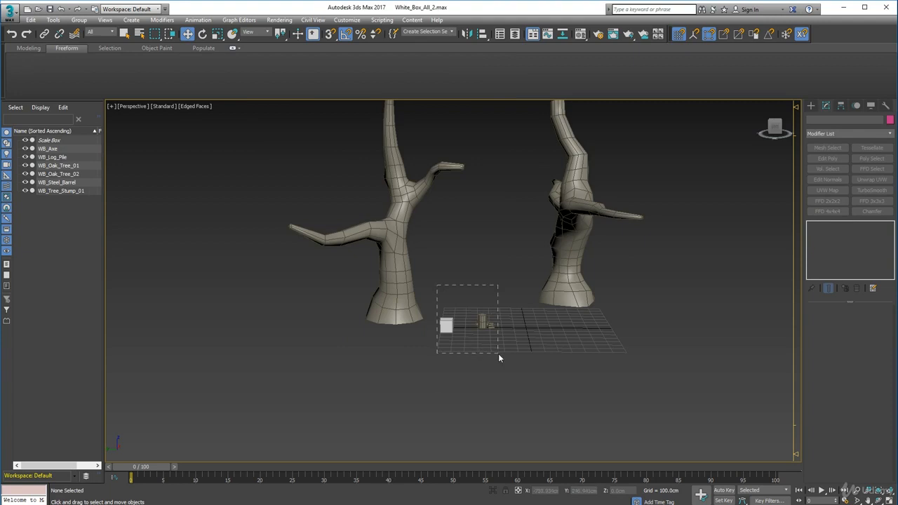
Hide the small props WB_Axe, WB_Log_Pile, WB_Steel_Barrel and WB_Tree_Stump_01, leaving the oak trees on display
{"action": "left_click_drag", "start_coordinate": [499, 354], "coordinate": [499, 354]}
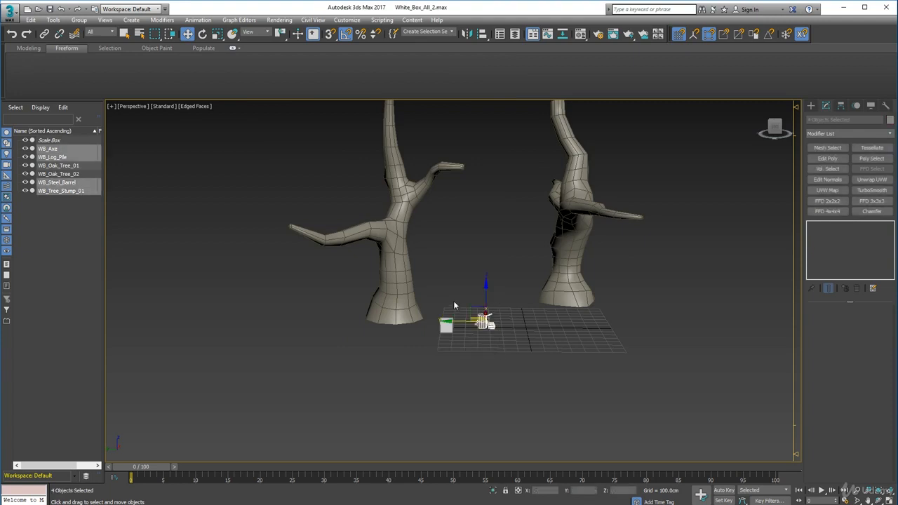
{"action": "left_click", "coordinate": [26, 150]}
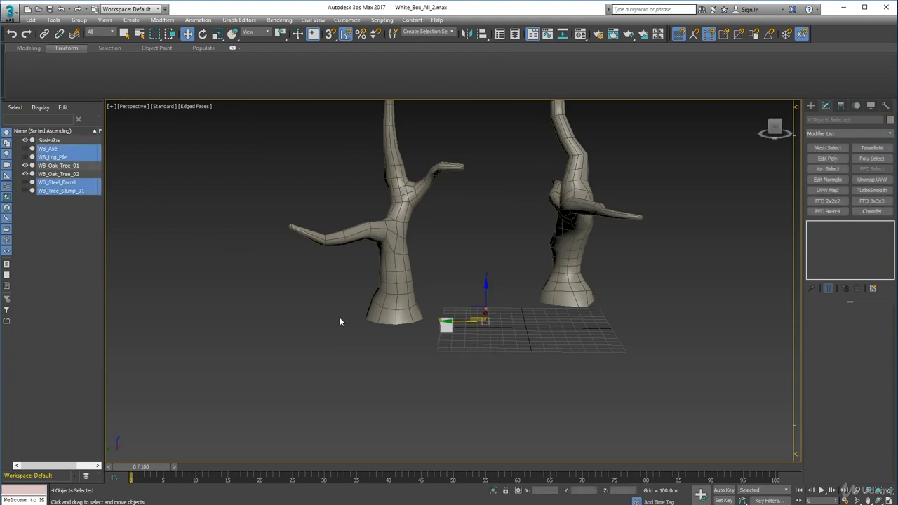
{"action": "middle_click_drag", "start_coordinate": [340, 321], "coordinate": [463, 351], "text": "alt"}
{"action": "left_click", "coordinate": [487, 361]}
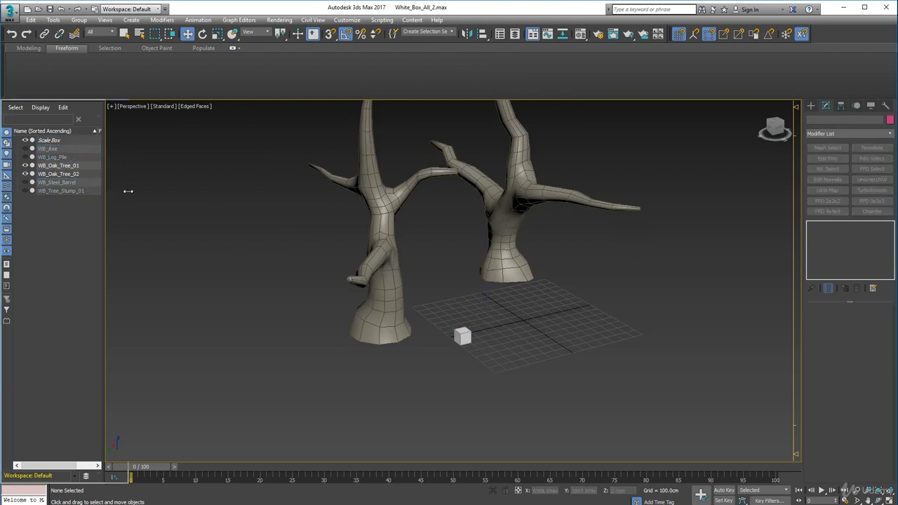
Widen the scene object list to reach the frozen states, unfreeze Scale Box and hide it
{"action": "left_click_drag", "start_coordinate": [129, 191], "coordinate": [124, 195]}
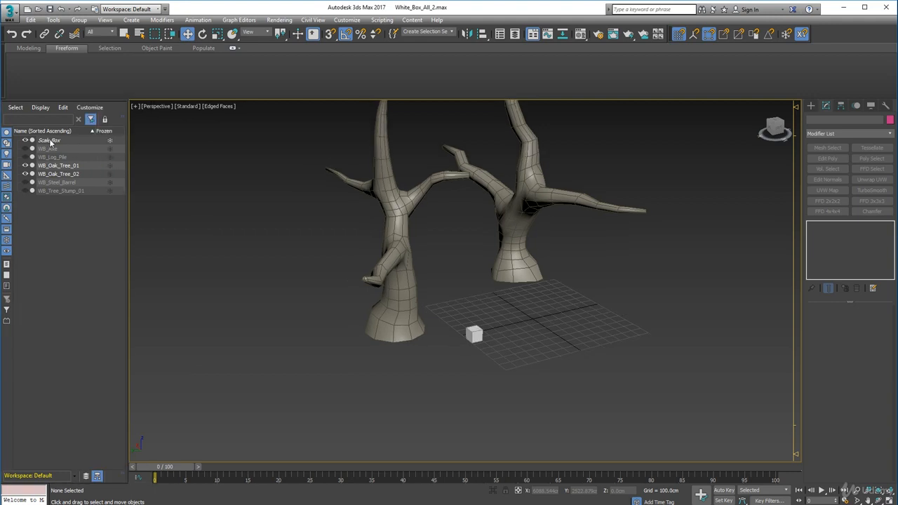
{"action": "left_click", "coordinate": [110, 140]}
{"action": "left_click", "coordinate": [26, 140]}
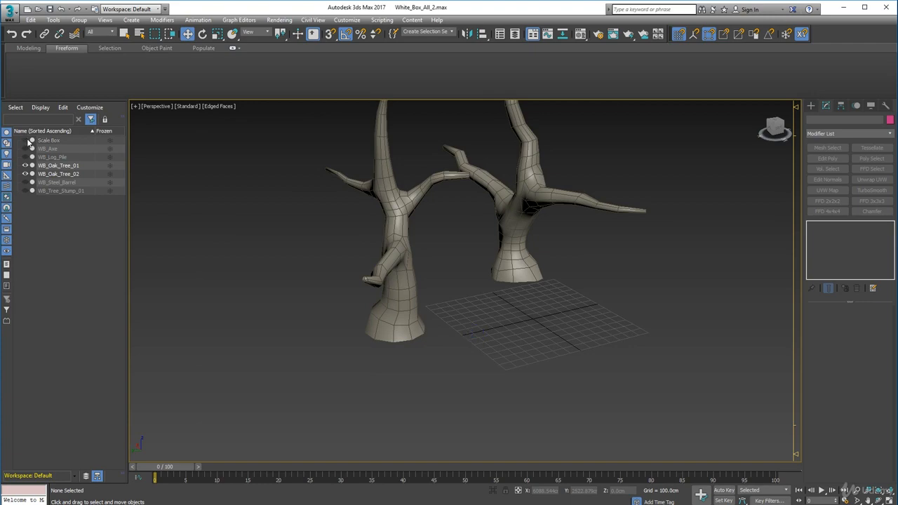
Select WB_Oak_Tree_01 and move it across the ground plane to about X 242.7 cm, Y -900.7 cm
{"action": "middle_click_drag", "start_coordinate": [312, 253], "coordinate": [311, 289]}
{"action": "scroll", "coordinate": [310, 288], "scroll_direction": "up", "scroll_amount": 5}
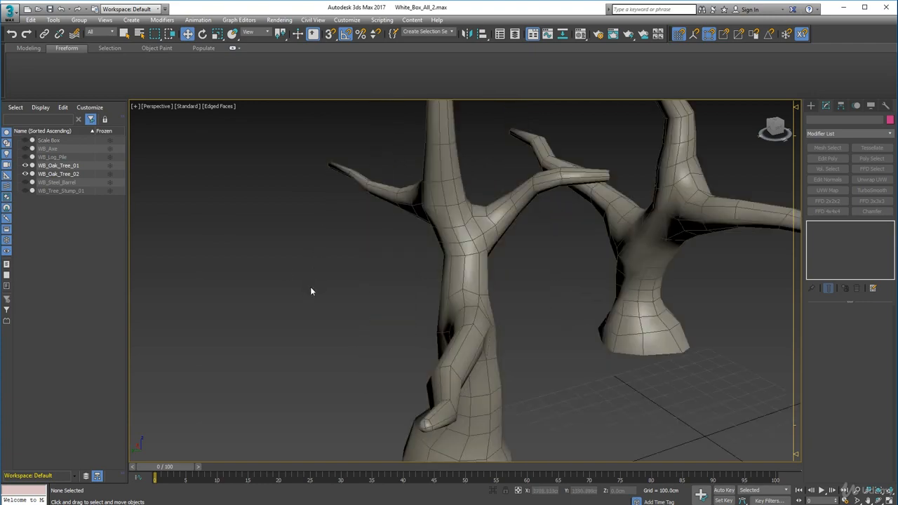
{"action": "left_click", "coordinate": [463, 243]}
{"action": "middle_click_drag", "start_coordinate": [501, 275], "coordinate": [307, 165], "text": "alt"}
{"action": "scroll", "coordinate": [563, 248], "scroll_direction": "down", "scroll_amount": 5}
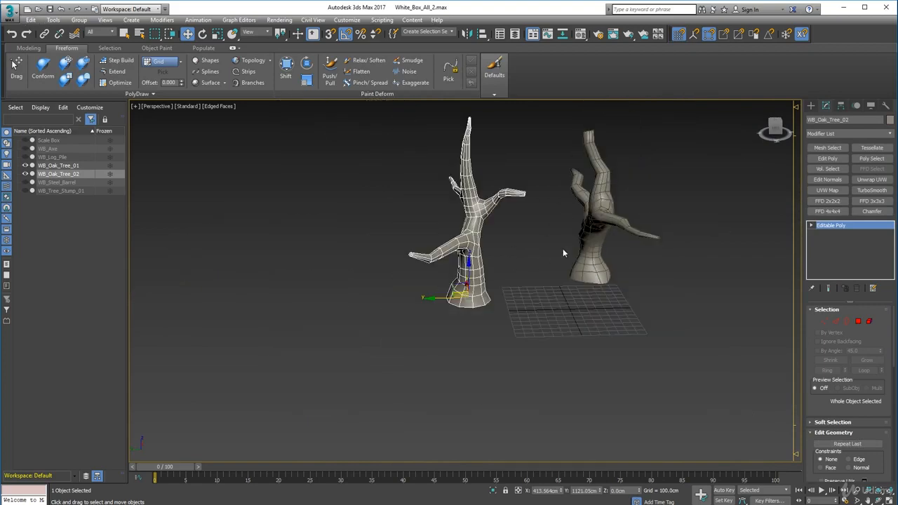
{"action": "middle_click_drag", "start_coordinate": [562, 248], "coordinate": [489, 222]}
{"action": "scroll", "coordinate": [486, 235], "scroll_direction": "up", "scroll_amount": 3}
{"action": "left_click", "coordinate": [601, 257]}
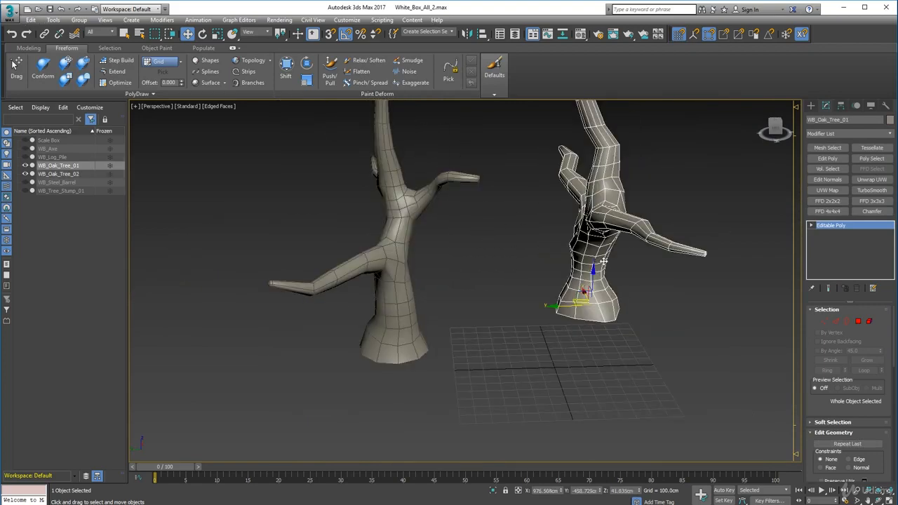
{"action": "mouse_move", "coordinate": [580, 293]}
{"action": "middle_mouse_down", "text": "alt"}
{"action": "mouse_move", "coordinate": [570, 294]}
{"action": "mouse_move", "coordinate": [578, 296]}
{"action": "middle_mouse_up", "text": "alt"}
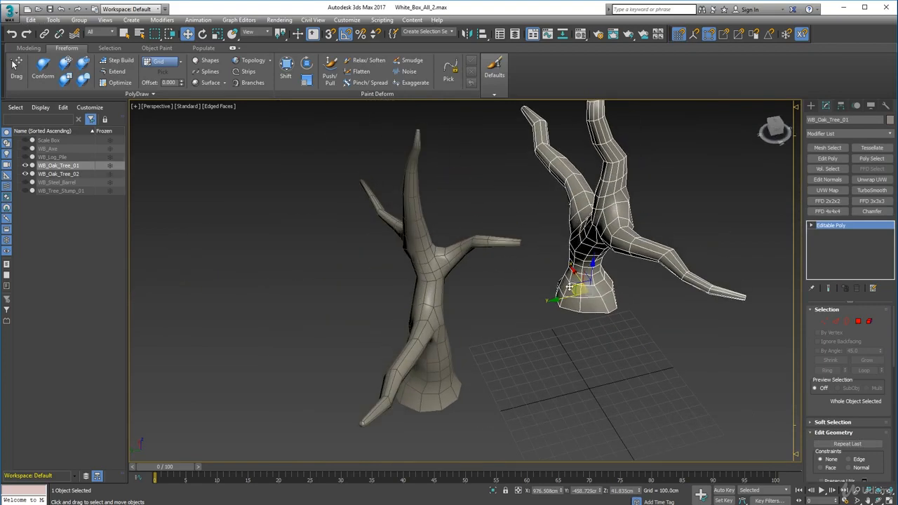
{"action": "left_click_drag", "start_coordinate": [572, 286], "coordinate": [659, 335]}
{"action": "middle_click_drag", "start_coordinate": [600, 328], "coordinate": [633, 318], "text": "alt"}
{"action": "middle_click_drag", "start_coordinate": [634, 317], "coordinate": [483, 270]}
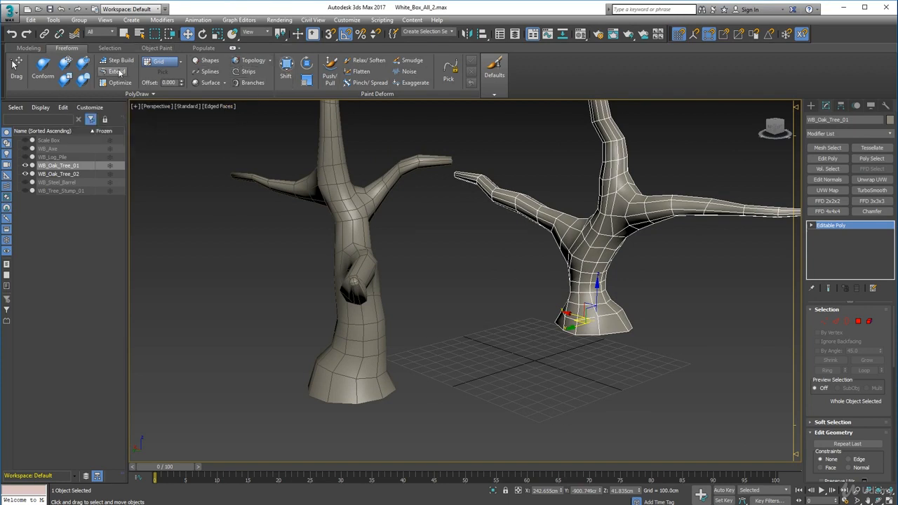
{"action": "left_click", "coordinate": [232, 48]}
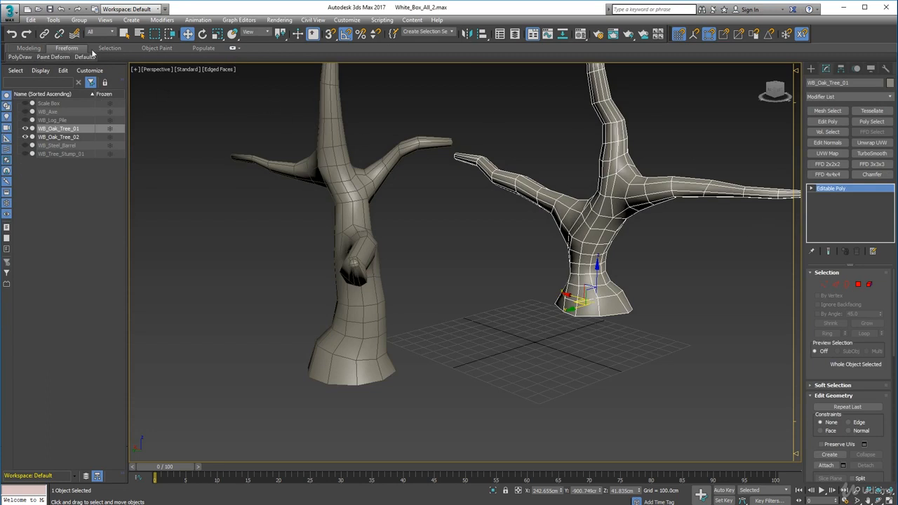
{"action": "left_click", "coordinate": [232, 49]}
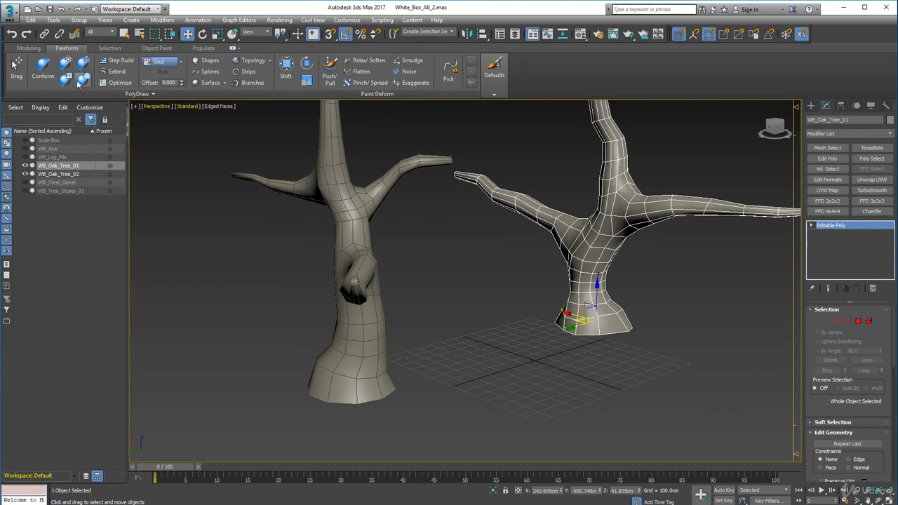
{"action": "left_click", "coordinate": [28, 47]}
{"action": "left_click", "coordinate": [67, 48]}
Activate the Push/Pull paint deform brush on WB_Oak_Tree_01 and set the brush size to 2
{"action": "mouse_move", "coordinate": [391, 202]}
{"action": "middle_mouse_down", "text": "alt"}
{"action": "mouse_move", "coordinate": [407, 212]}
{"action": "mouse_move", "coordinate": [382, 207]}
{"action": "middle_mouse_up", "text": "alt"}
{"action": "middle_click_drag", "start_coordinate": [577, 214], "coordinate": [505, 207], "text": "alt"}
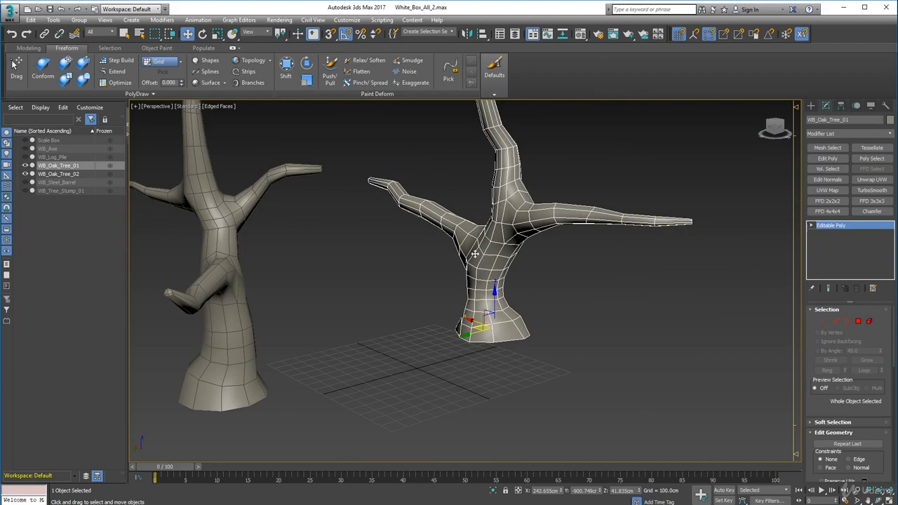
{"action": "scroll", "coordinate": [469, 200], "scroll_direction": "up", "scroll_amount": 3}
{"action": "middle_click_drag", "start_coordinate": [528, 167], "coordinate": [518, 214]}
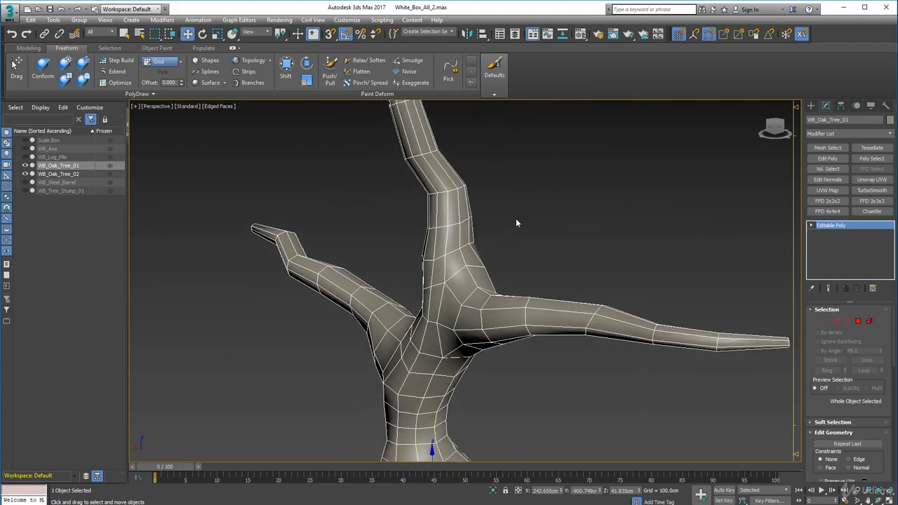
{"action": "middle_click_drag", "start_coordinate": [458, 261], "coordinate": [464, 215]}
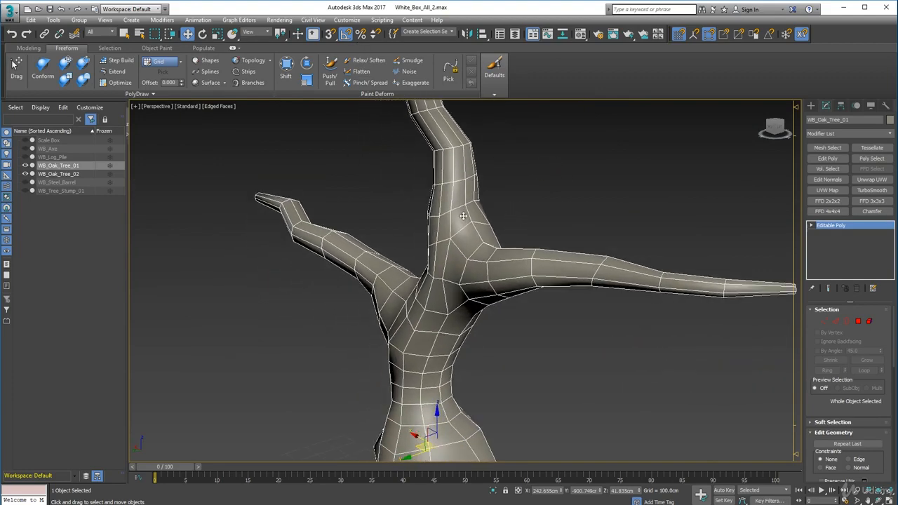
{"action": "left_click", "coordinate": [330, 72]}
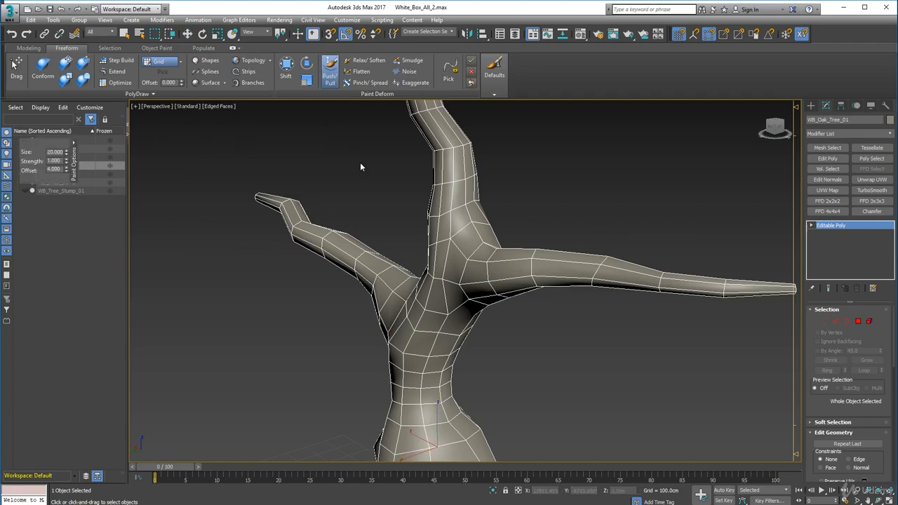
{"action": "scroll", "coordinate": [416, 239], "scroll_direction": "down", "scroll_amount": 5}
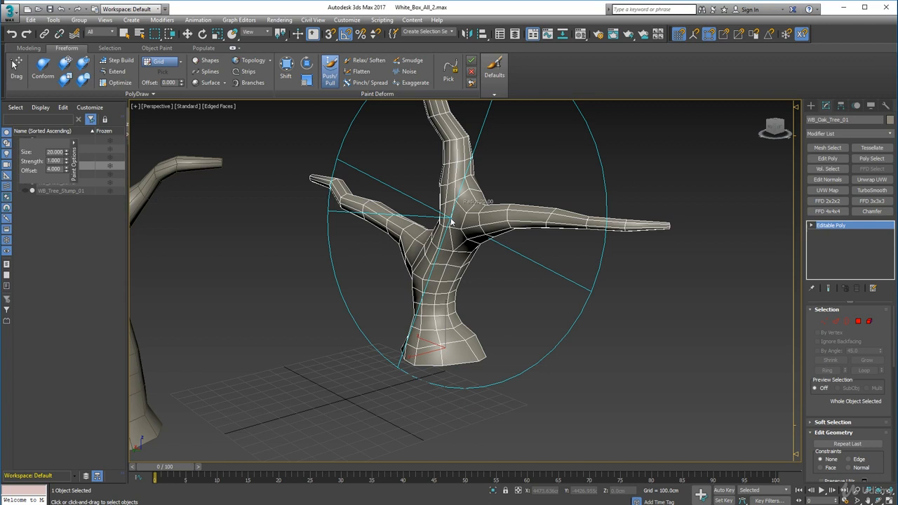
{"action": "left_click_drag", "start_coordinate": [451, 222], "coordinate": [468, 302], "text": "ctrl+shift"}
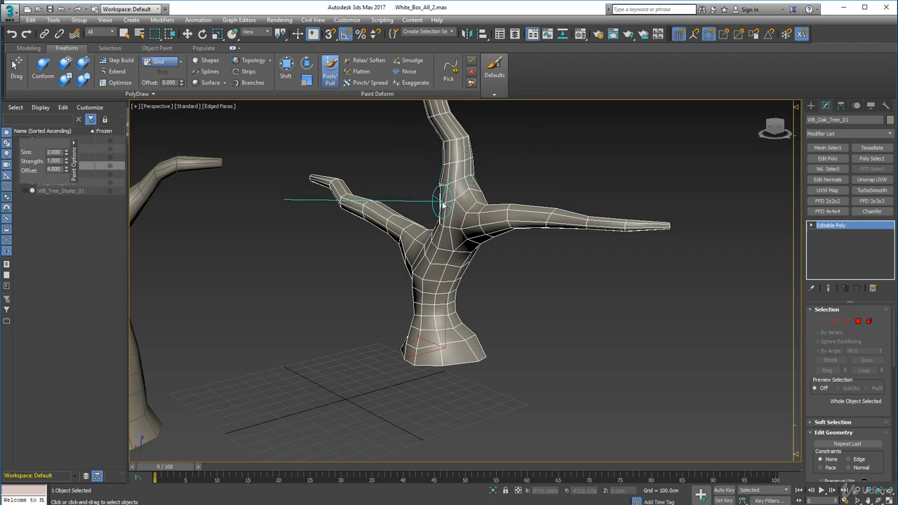
Try a full-strength Push/Pull stroke near the fork, undo it and reduce the brush strength to 0.105
{"action": "left_click_drag", "start_coordinate": [430, 201], "coordinate": [451, 220]}
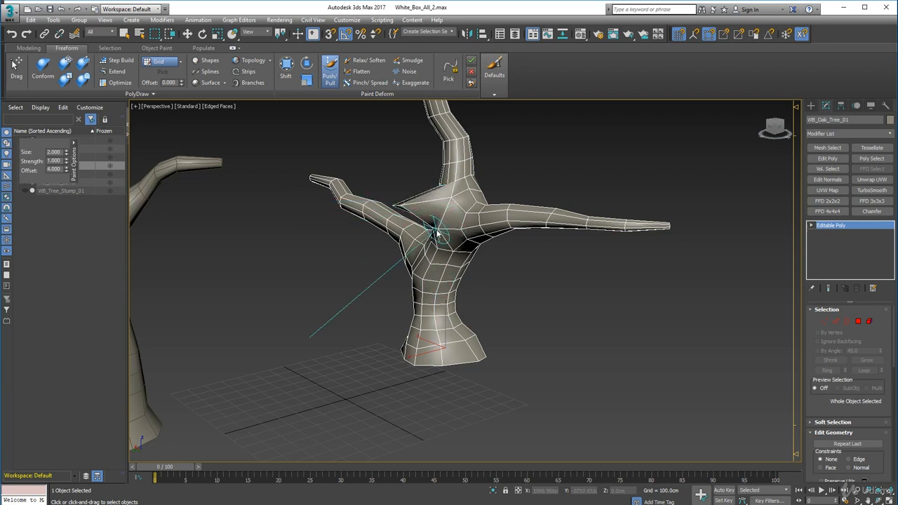
{"action": "key", "text": "ctrl+z"}
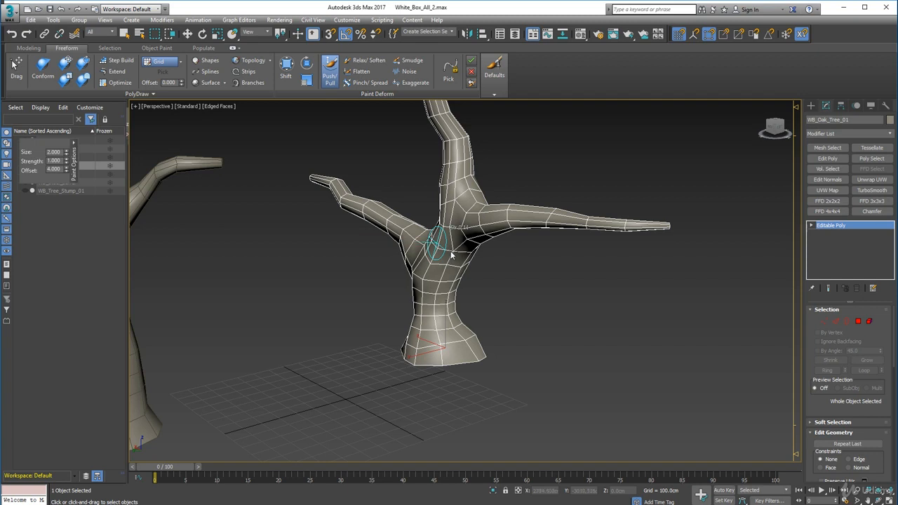
{"action": "mouse_move", "coordinate": [446, 191]}
{"action": "left_mouse_down"}
{"action": "mouse_move", "coordinate": [453, 205]}
{"action": "mouse_move", "coordinate": [454, 186]}
{"action": "left_mouse_up"}
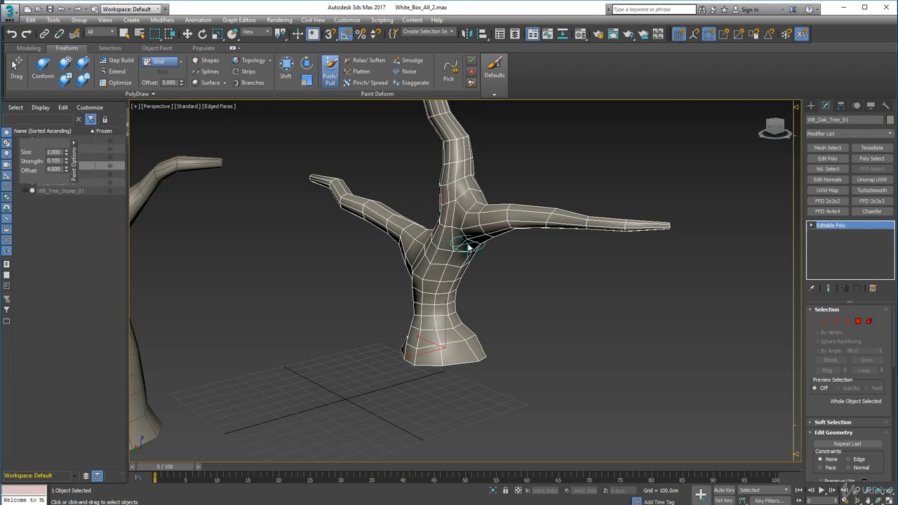
Sculpt WB_Oak_Tree_01 with Push/Pull strokes around the fork and branch bases, working from several sides
{"action": "scroll", "coordinate": [460, 241], "scroll_direction": "up", "scroll_amount": 5}
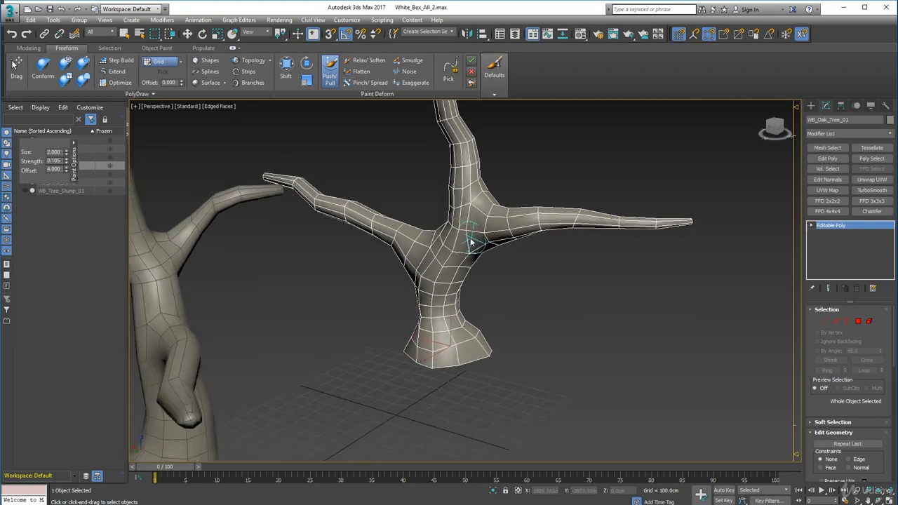
{"action": "middle_click_drag", "start_coordinate": [503, 239], "coordinate": [548, 222], "text": "alt"}
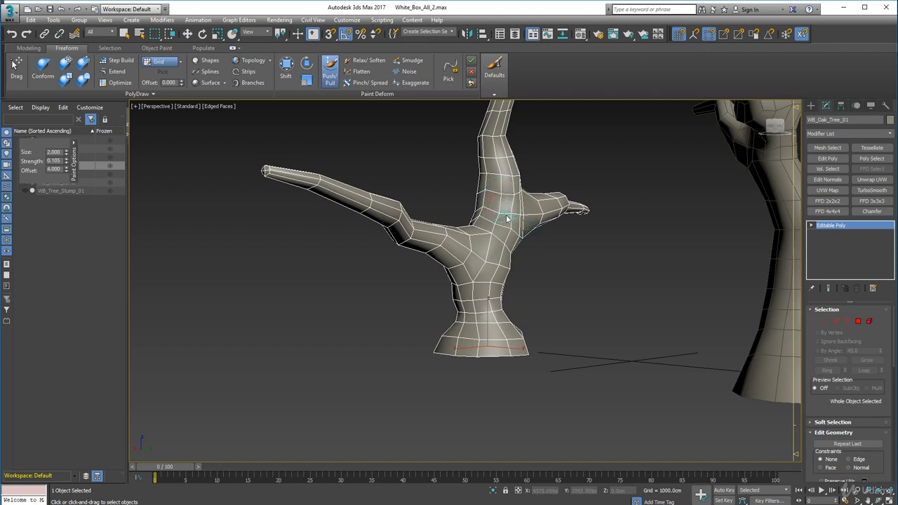
{"action": "middle_click_drag", "start_coordinate": [512, 237], "coordinate": [514, 251], "text": "alt"}
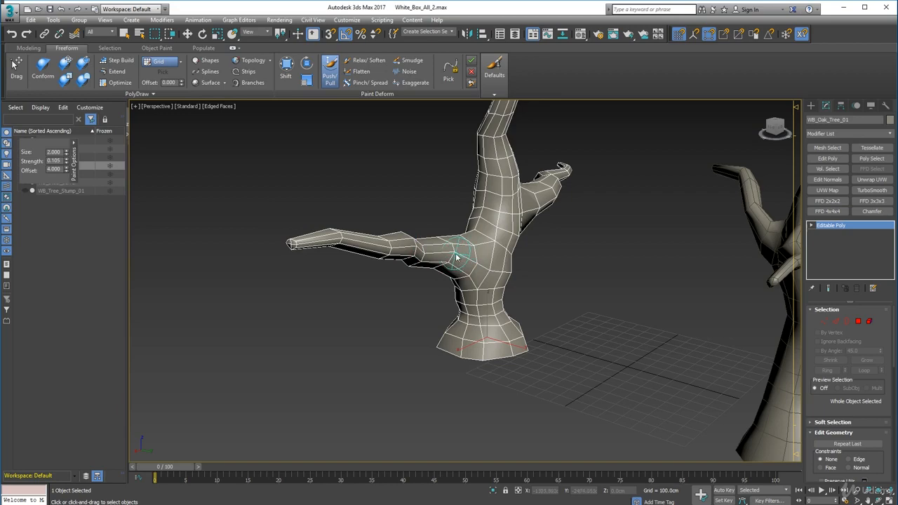
{"action": "middle_click_drag", "start_coordinate": [425, 256], "coordinate": [572, 271], "text": "alt"}
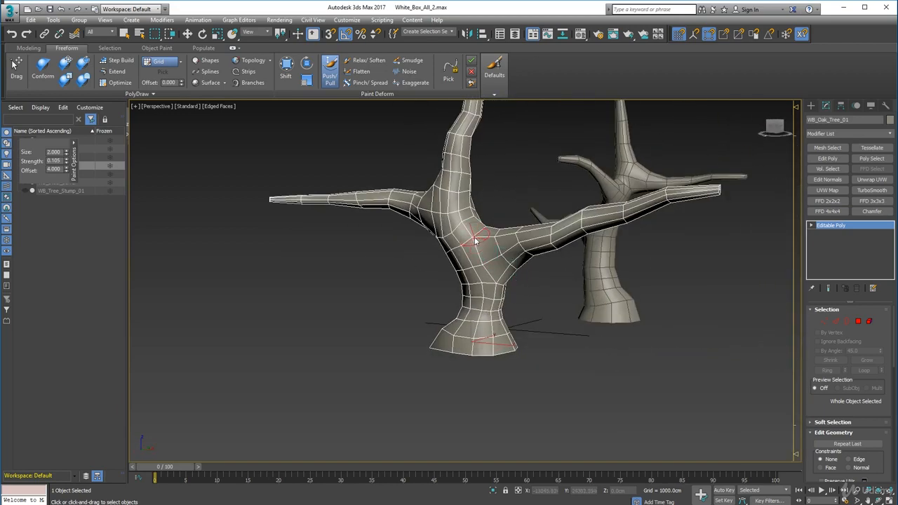
{"action": "middle_click_drag", "start_coordinate": [478, 246], "coordinate": [454, 261], "text": "alt"}
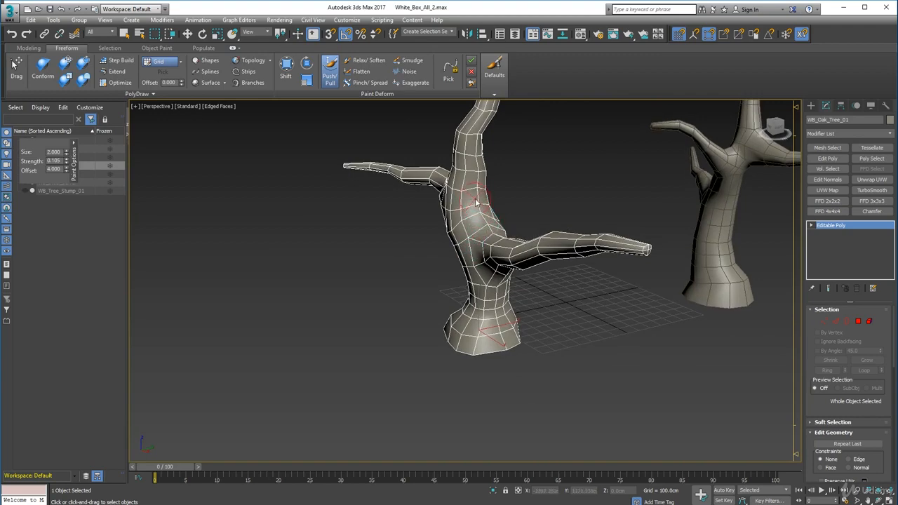
{"action": "mouse_move", "coordinate": [490, 242]}
{"action": "middle_mouse_down", "text": "alt"}
{"action": "mouse_move", "coordinate": [495, 253]}
{"action": "mouse_move", "coordinate": [542, 221]}
{"action": "mouse_move", "coordinate": [500, 239]}
{"action": "middle_mouse_up", "text": "alt"}
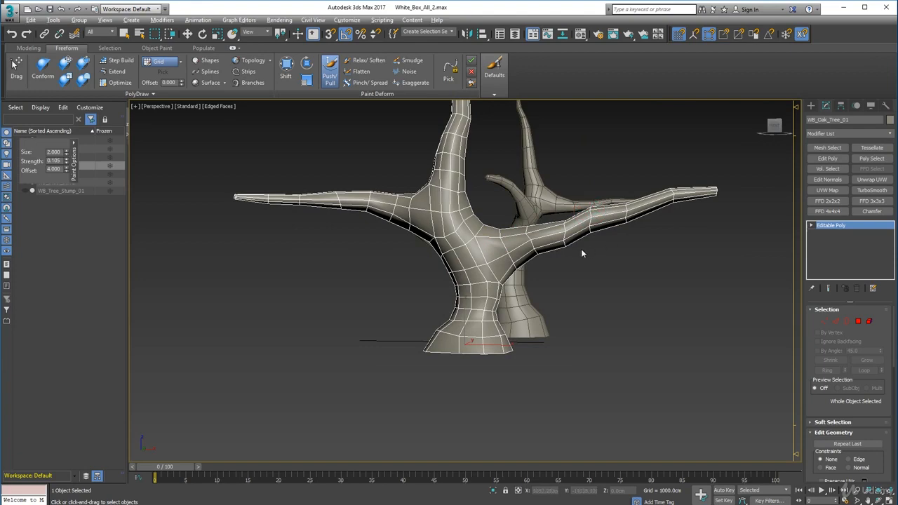
Sculpt the trunk of WB_Oak_Tree_01 below the fork with Push/Pull strokes, working down toward the flared base from several sides
{"action": "mouse_move", "coordinate": [581, 251]}
{"action": "middle_mouse_down", "text": "alt"}
{"action": "mouse_move", "coordinate": [548, 277]}
{"action": "mouse_move", "coordinate": [534, 276]}
{"action": "middle_mouse_up", "text": "alt"}
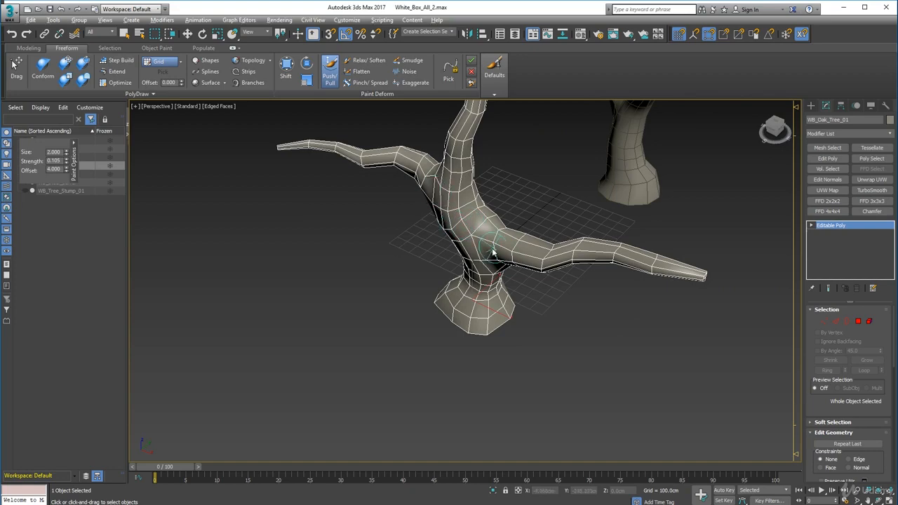
{"action": "middle_click_drag", "start_coordinate": [493, 253], "coordinate": [485, 280], "text": "alt"}
{"action": "middle_click_drag", "start_coordinate": [483, 295], "coordinate": [445, 304], "text": "alt"}
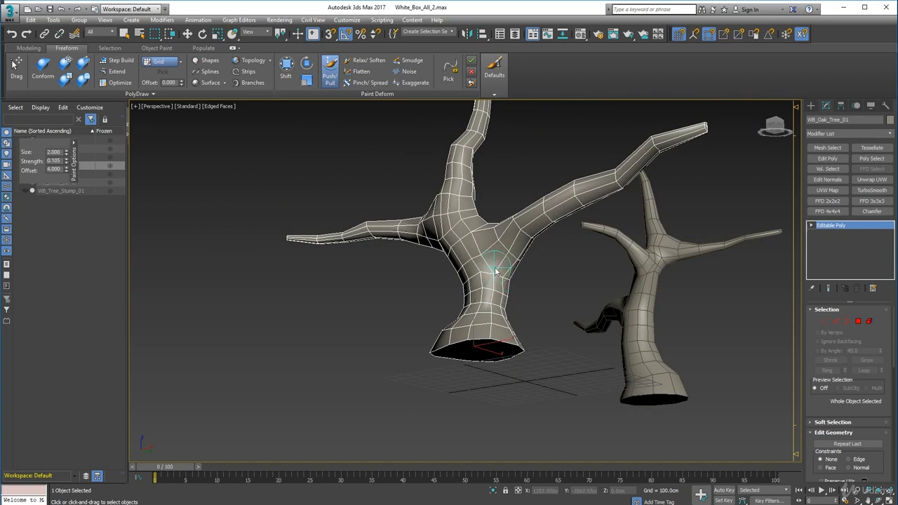
{"action": "mouse_move", "coordinate": [496, 283]}
{"action": "middle_mouse_down", "text": "alt"}
{"action": "mouse_move", "coordinate": [496, 307]}
{"action": "mouse_move", "coordinate": [429, 312]}
{"action": "middle_mouse_up", "text": "alt"}
{"action": "mouse_move", "coordinate": [539, 302]}
{"action": "middle_mouse_down", "text": "alt"}
{"action": "mouse_move", "coordinate": [559, 299]}
{"action": "mouse_move", "coordinate": [566, 272]}
{"action": "mouse_move", "coordinate": [522, 293]}
{"action": "mouse_move", "coordinate": [553, 304]}
{"action": "middle_mouse_up", "text": "alt"}
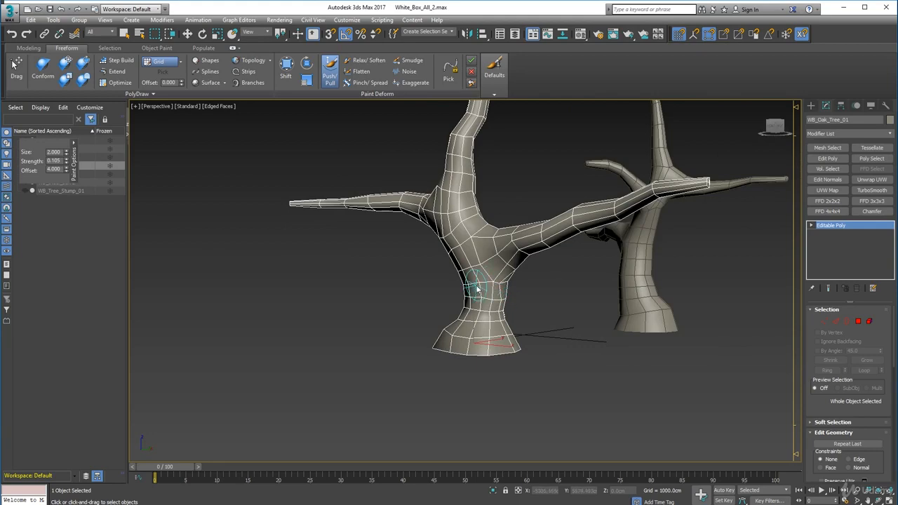
{"action": "middle_click_drag", "start_coordinate": [480, 292], "coordinate": [549, 306], "text": "alt"}
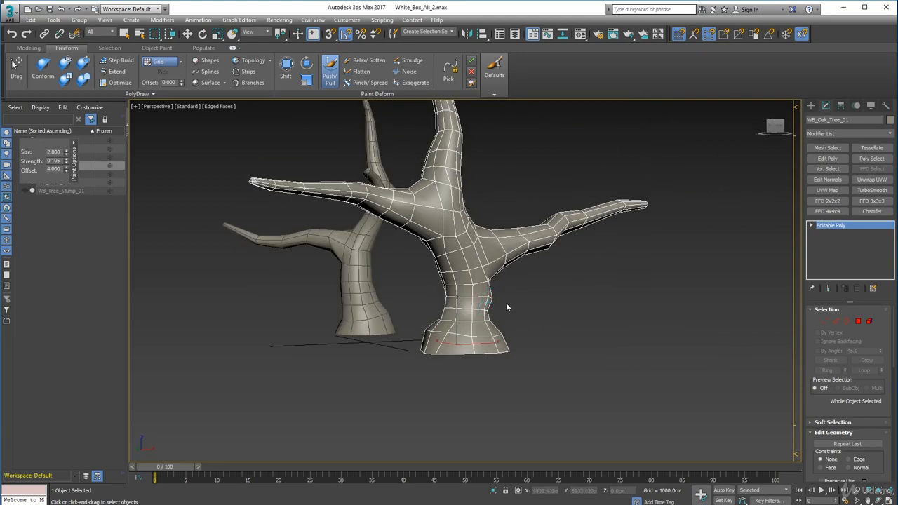
{"action": "middle_click_drag", "start_coordinate": [493, 306], "coordinate": [467, 318], "text": "alt"}
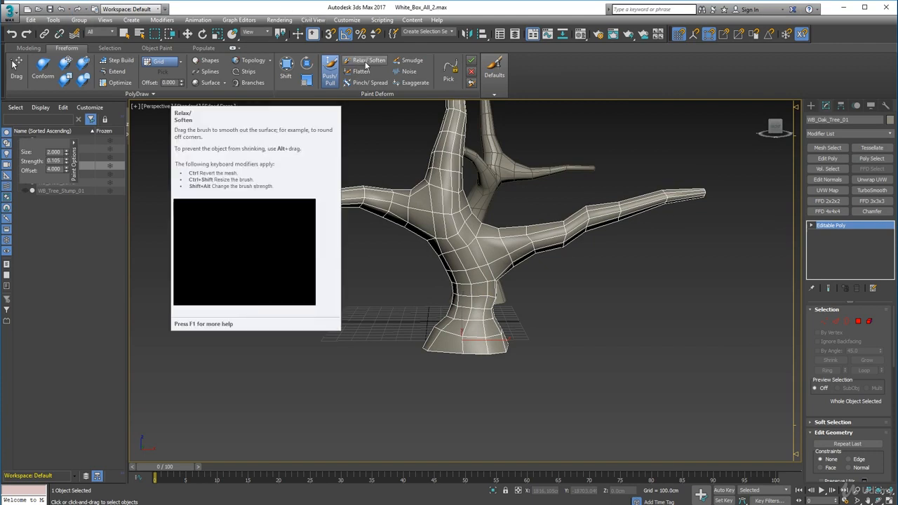
Switch to the Relax/Soften paint deform brush and smooth the fork, trunk and adjoining branch base of WB_Oak_Tree_01
{"action": "left_click", "coordinate": [367, 63]}
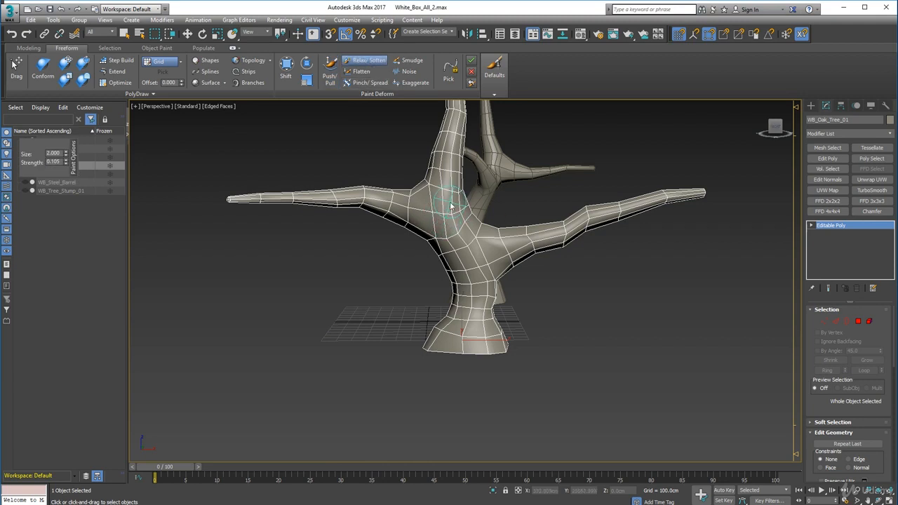
{"action": "middle_click_drag", "start_coordinate": [439, 301], "coordinate": [453, 226], "text": "alt"}
{"action": "mouse_move", "coordinate": [450, 214]}
{"action": "left_mouse_down"}
{"action": "mouse_move", "coordinate": [456, 234]}
{"action": "mouse_move", "coordinate": [465, 228]}
{"action": "left_mouse_up"}
{"action": "mouse_move", "coordinate": [487, 278]}
{"action": "middle_mouse_down", "text": "alt"}
{"action": "mouse_move", "coordinate": [497, 282]}
{"action": "mouse_move", "coordinate": [437, 264]}
{"action": "mouse_move", "coordinate": [446, 272]}
{"action": "middle_mouse_up", "text": "alt"}
{"action": "mouse_move", "coordinate": [473, 263]}
{"action": "left_mouse_down"}
{"action": "mouse_move", "coordinate": [484, 273]}
{"action": "mouse_move", "coordinate": [478, 326]}
{"action": "left_mouse_up"}
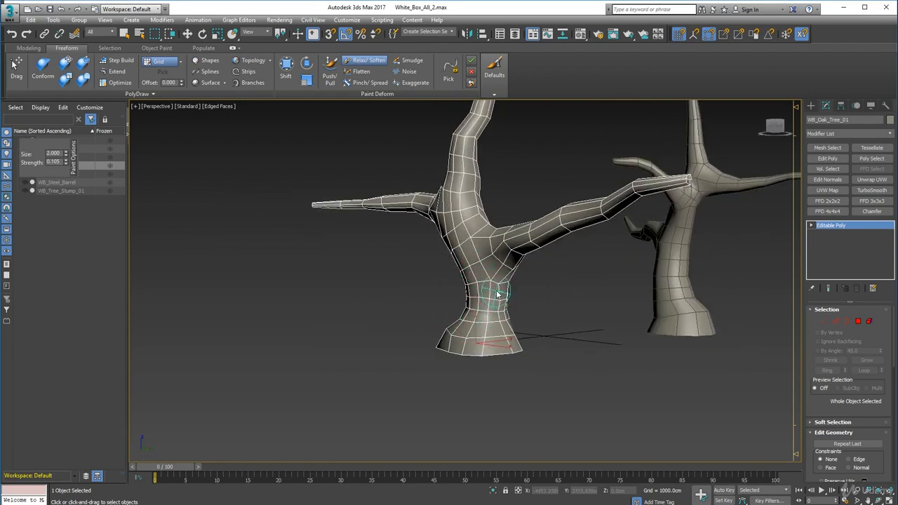
{"action": "left_click_drag", "start_coordinate": [497, 295], "coordinate": [497, 324]}
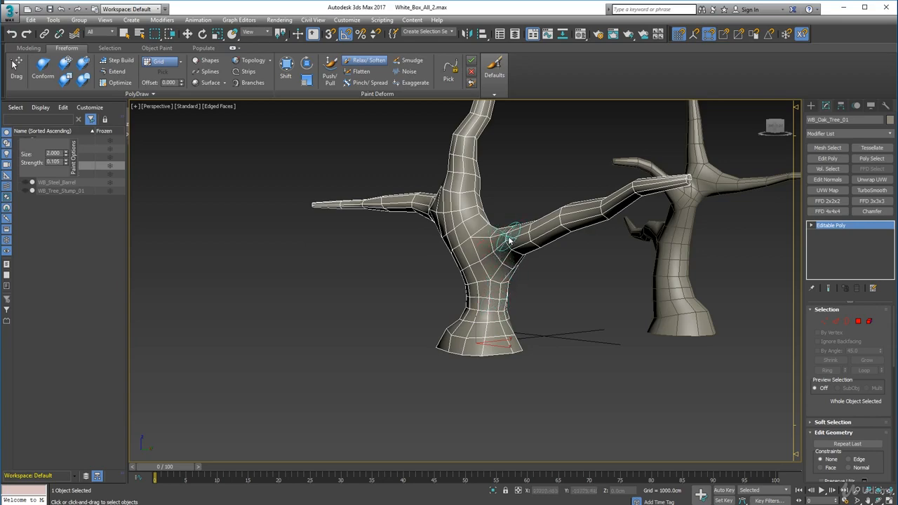
{"action": "middle_click_drag", "start_coordinate": [520, 249], "coordinate": [525, 285], "text": "alt"}
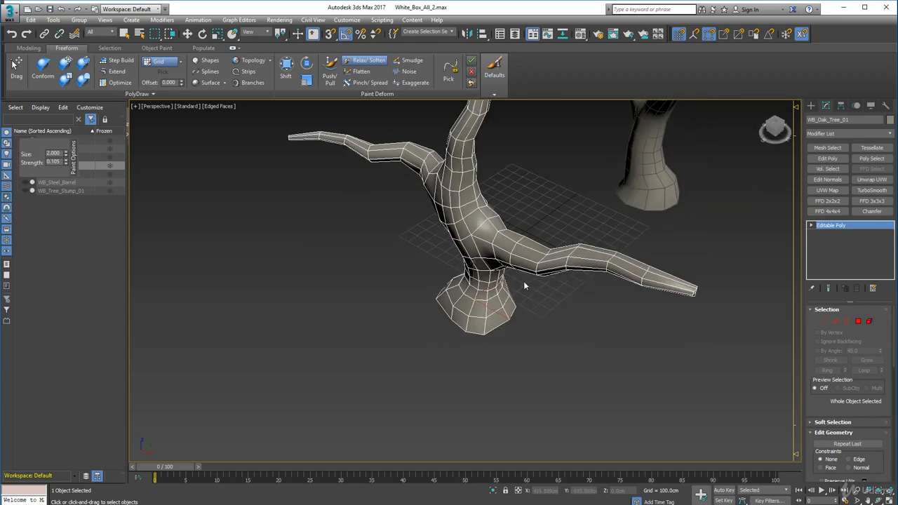
Smooth the upper side of the fork, the upright limb and the opposite side of the trunk with Relax/Soften strokes
{"action": "middle_click_drag", "start_coordinate": [496, 238], "coordinate": [493, 256], "text": "alt"}
{"action": "mouse_move", "coordinate": [503, 247]}
{"action": "left_mouse_down"}
{"action": "mouse_move", "coordinate": [492, 211]}
{"action": "mouse_move", "coordinate": [498, 247]}
{"action": "left_mouse_up"}
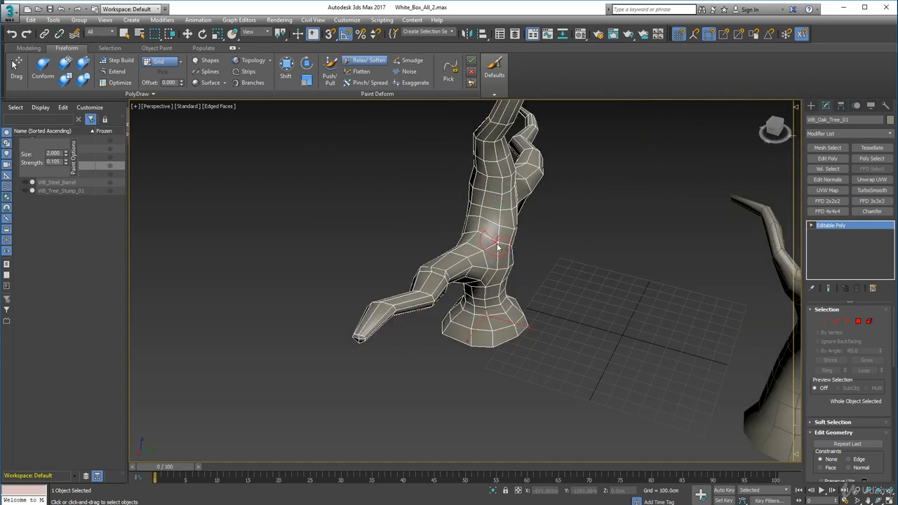
{"action": "mouse_move", "coordinate": [500, 170]}
{"action": "left_mouse_down"}
{"action": "mouse_move", "coordinate": [487, 144]}
{"action": "mouse_move", "coordinate": [508, 158]}
{"action": "left_mouse_up"}
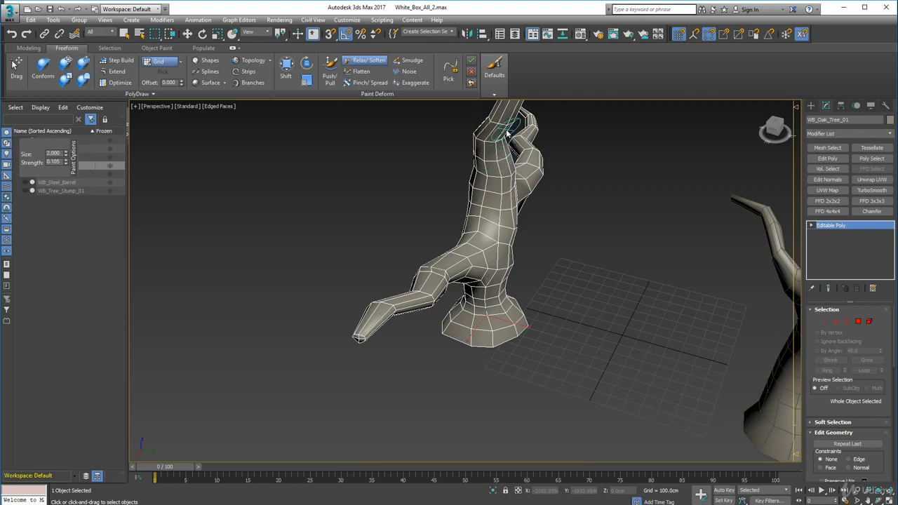
{"action": "mouse_move", "coordinate": [519, 247]}
{"action": "middle_mouse_down", "text": "alt"}
{"action": "mouse_move", "coordinate": [484, 239]}
{"action": "mouse_move", "coordinate": [477, 225]}
{"action": "mouse_move", "coordinate": [491, 202]}
{"action": "middle_mouse_up", "text": "alt"}
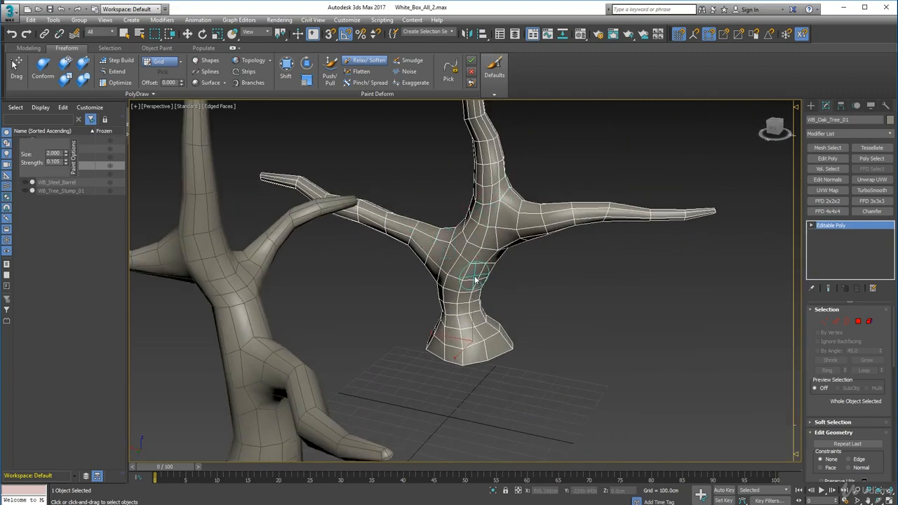
{"action": "mouse_move", "coordinate": [482, 246]}
{"action": "left_mouse_down"}
{"action": "mouse_move", "coordinate": [464, 286]}
{"action": "mouse_move", "coordinate": [469, 342]}
{"action": "left_mouse_up"}
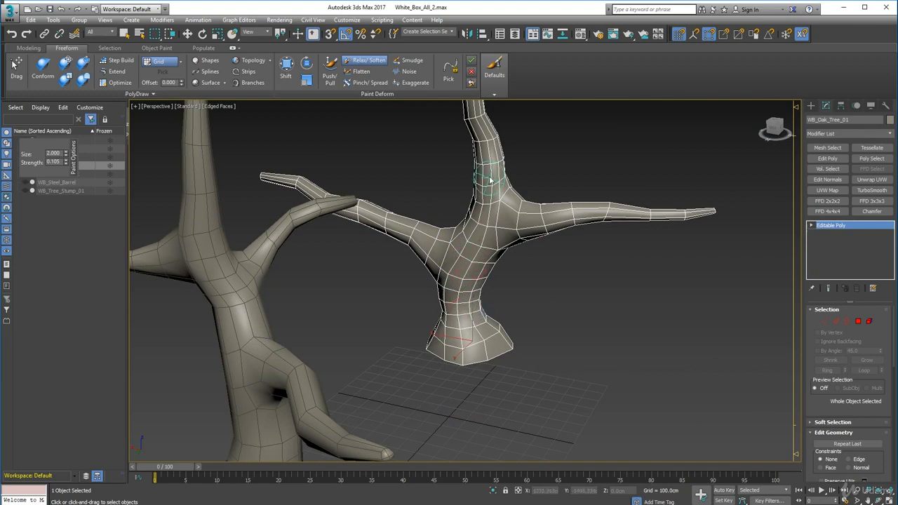
{"action": "middle_click_drag", "start_coordinate": [489, 209], "coordinate": [471, 144], "text": "alt"}
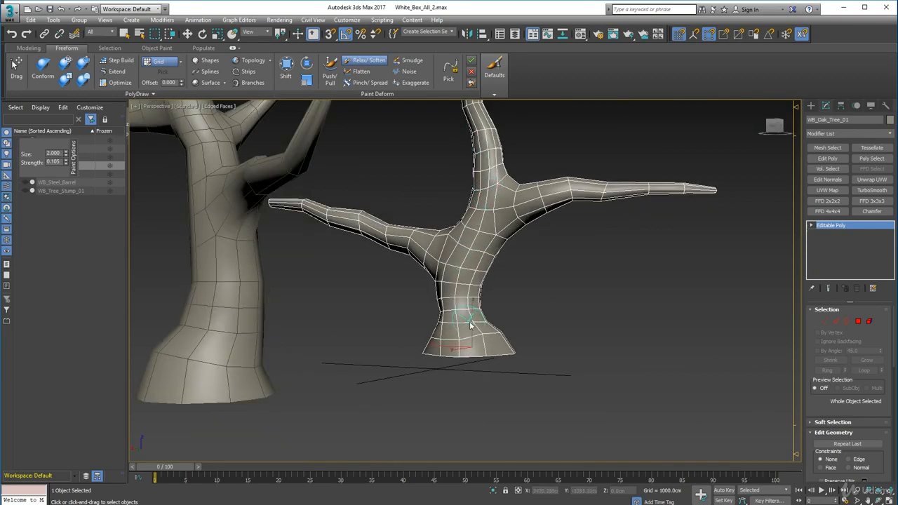
Relax the long side branch, the underside of its joint and the trunk down to the flared base
{"action": "left_click_drag", "start_coordinate": [499, 213], "coordinate": [586, 188]}
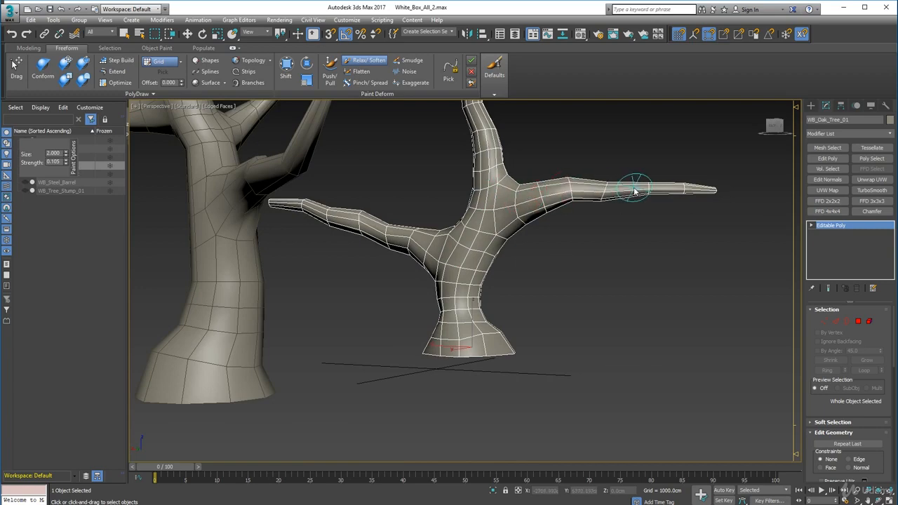
{"action": "middle_click_drag", "start_coordinate": [535, 245], "coordinate": [521, 178], "text": "alt"}
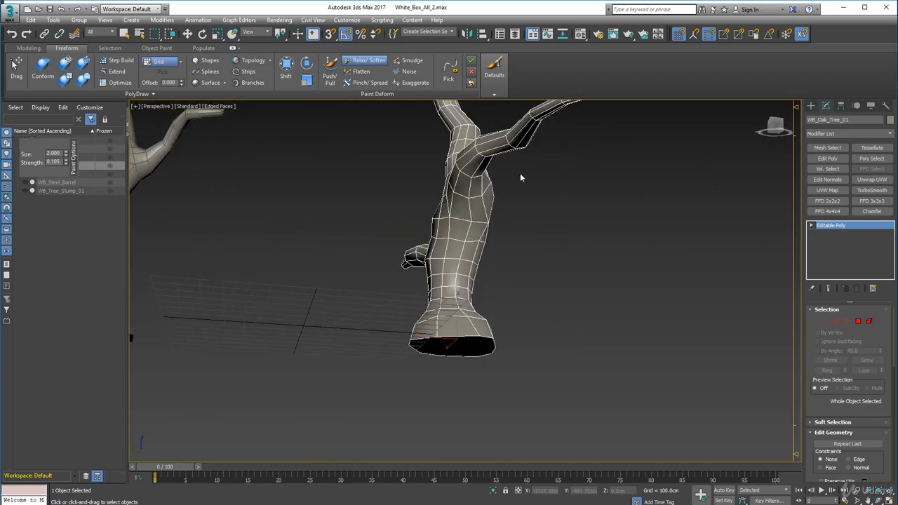
{"action": "left_click_drag", "start_coordinate": [521, 149], "coordinate": [494, 166]}
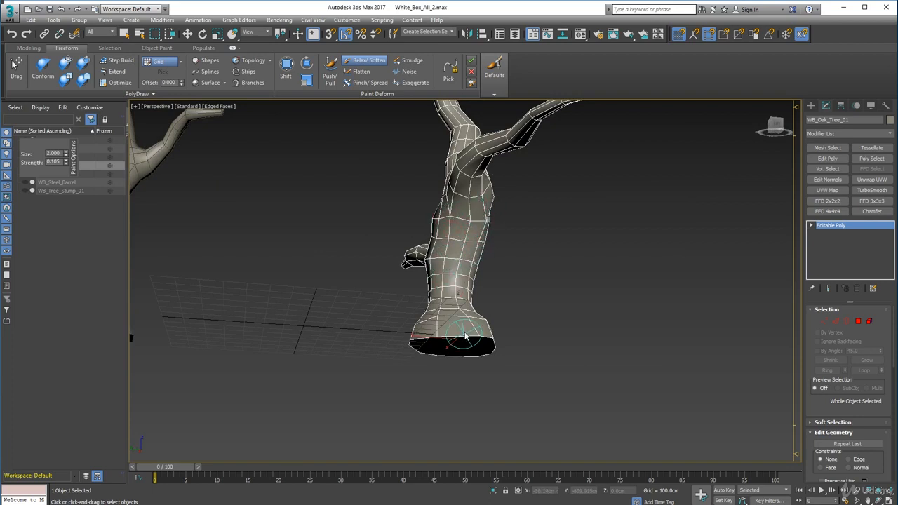
{"action": "middle_click_drag", "start_coordinate": [464, 322], "coordinate": [457, 337], "text": "alt"}
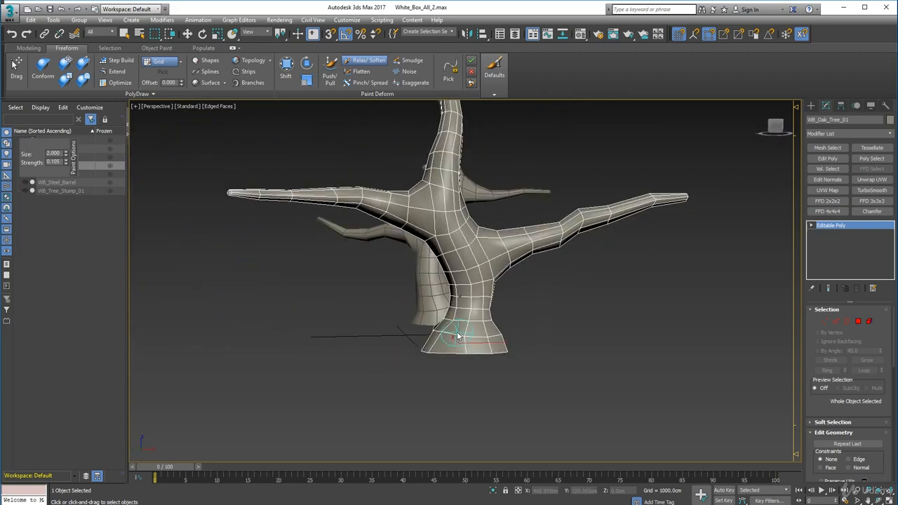
Smooth both side branches and their bends with Relax/Soften strokes, working from the front and below
{"action": "left_click_drag", "start_coordinate": [479, 283], "coordinate": [444, 233]}
{"action": "left_click_drag", "start_coordinate": [339, 201], "coordinate": [480, 263]}
{"action": "middle_click_drag", "start_coordinate": [565, 244], "coordinate": [482, 243], "text": "alt"}
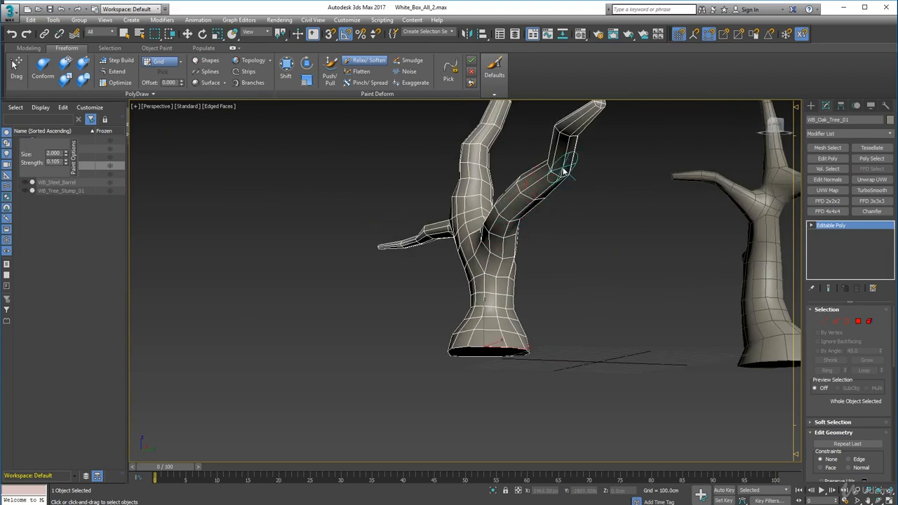
{"action": "middle_click_drag", "start_coordinate": [567, 146], "coordinate": [578, 206], "text": "alt"}
{"action": "mouse_move", "coordinate": [629, 184]}
{"action": "left_mouse_down"}
{"action": "mouse_move", "coordinate": [633, 195]}
{"action": "mouse_move", "coordinate": [622, 190]}
{"action": "mouse_move", "coordinate": [535, 236]}
{"action": "left_mouse_up"}
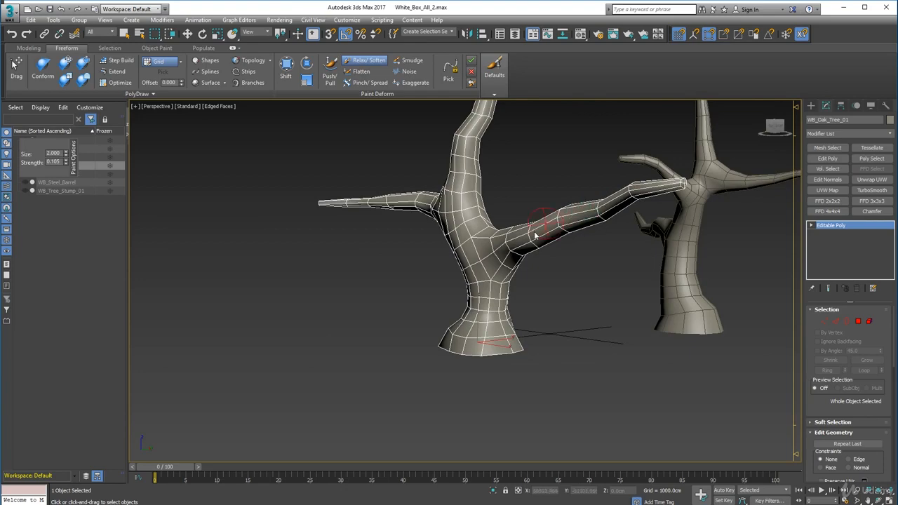
{"action": "mouse_move", "coordinate": [535, 235]}
{"action": "middle_mouse_down", "text": "alt"}
{"action": "mouse_move", "coordinate": [552, 271]}
{"action": "mouse_move", "coordinate": [595, 231]}
{"action": "mouse_move", "coordinate": [597, 256]}
{"action": "mouse_move", "coordinate": [628, 246]}
{"action": "mouse_move", "coordinate": [581, 236]}
{"action": "middle_mouse_up", "text": "alt"}
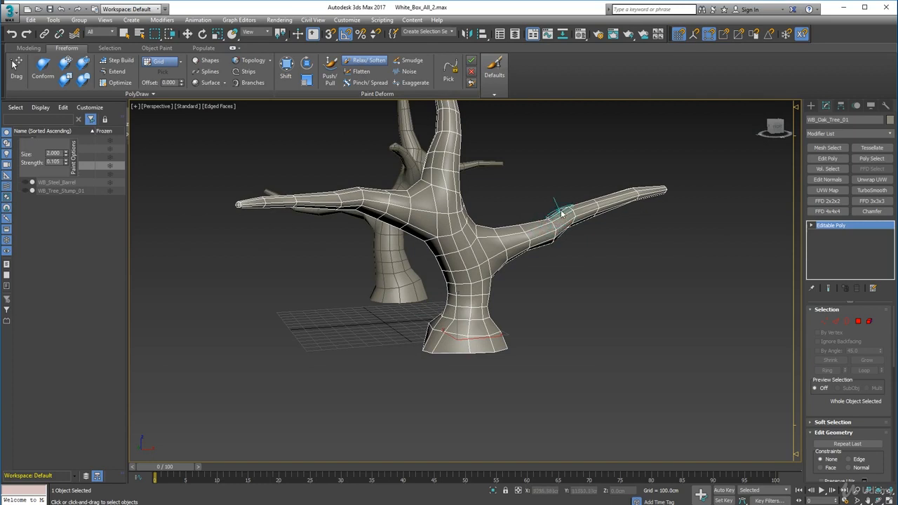
Soften the bend of the upright limb of WB_Oak_Tree_01 with Relax/Soften strokes from several sides
{"action": "middle_click_drag", "start_coordinate": [571, 214], "coordinate": [521, 288], "text": "alt"}
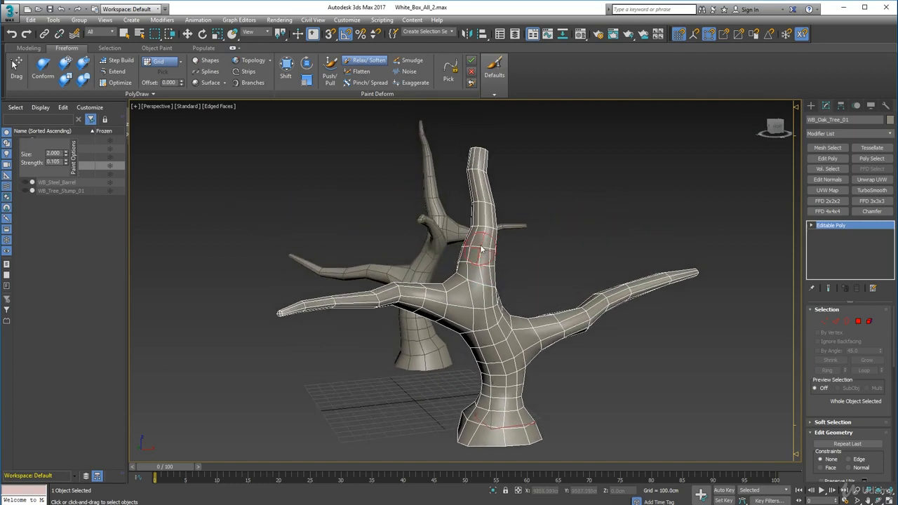
{"action": "mouse_move", "coordinate": [481, 249]}
{"action": "left_mouse_down"}
{"action": "mouse_move", "coordinate": [485, 228]}
{"action": "mouse_move", "coordinate": [493, 254]}
{"action": "mouse_move", "coordinate": [482, 225]}
{"action": "left_mouse_up"}
{"action": "mouse_move", "coordinate": [495, 277]}
{"action": "middle_mouse_down", "text": "alt"}
{"action": "mouse_move", "coordinate": [459, 295]}
{"action": "mouse_move", "coordinate": [474, 259]}
{"action": "middle_mouse_up", "text": "alt"}
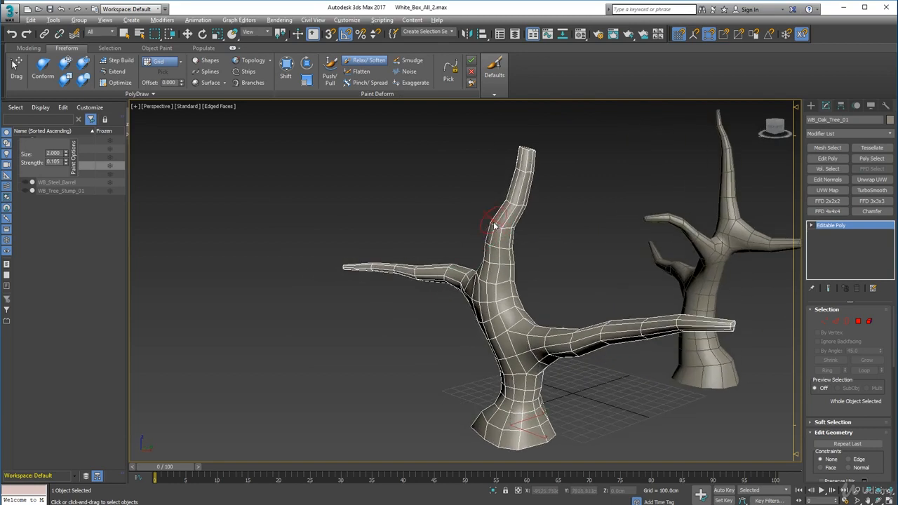
{"action": "left_click_drag", "start_coordinate": [494, 226], "coordinate": [491, 245]}
{"action": "mouse_move", "coordinate": [491, 245]}
{"action": "middle_mouse_down", "text": "alt"}
{"action": "mouse_move", "coordinate": [510, 262]}
{"action": "mouse_move", "coordinate": [476, 259]}
{"action": "middle_mouse_up", "text": "alt"}
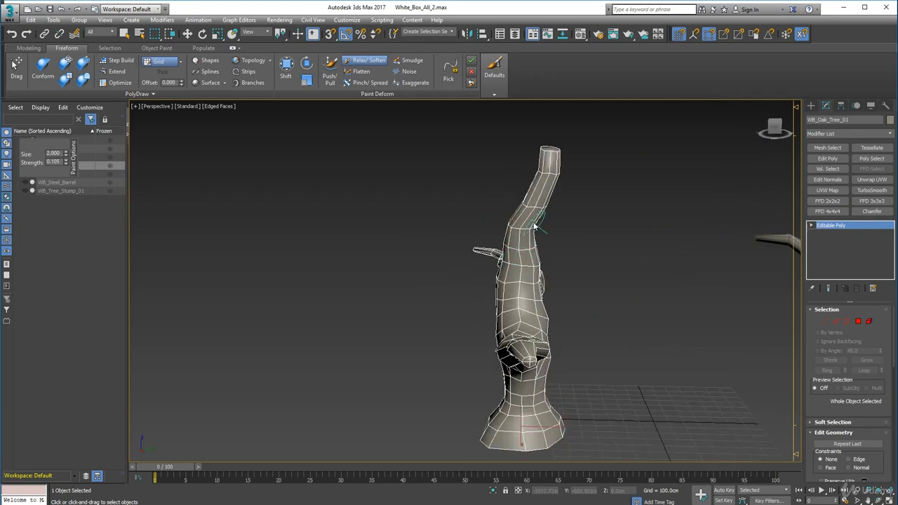
{"action": "mouse_move", "coordinate": [535, 226]}
{"action": "left_mouse_down"}
{"action": "mouse_move", "coordinate": [519, 241]}
{"action": "mouse_move", "coordinate": [533, 236]}
{"action": "left_mouse_up"}
{"action": "mouse_move", "coordinate": [539, 250]}
{"action": "middle_mouse_down", "text": "alt"}
{"action": "mouse_move", "coordinate": [521, 286]}
{"action": "mouse_move", "coordinate": [511, 233]}
{"action": "mouse_move", "coordinate": [519, 250]}
{"action": "mouse_move", "coordinate": [527, 240]}
{"action": "middle_mouse_up", "text": "alt"}
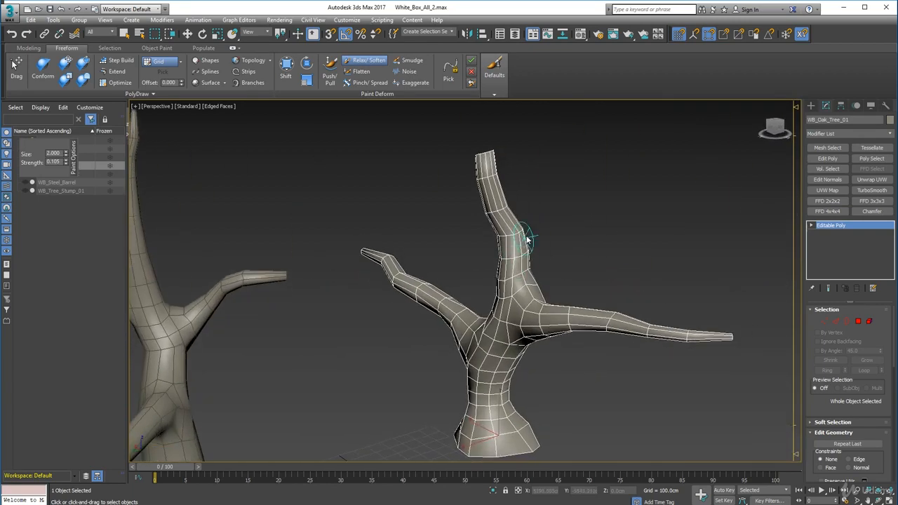
Relax the lower part of the upright limb and its joints with the fork and side branch from the opposite side
{"action": "left_click_drag", "start_coordinate": [517, 243], "coordinate": [497, 275]}
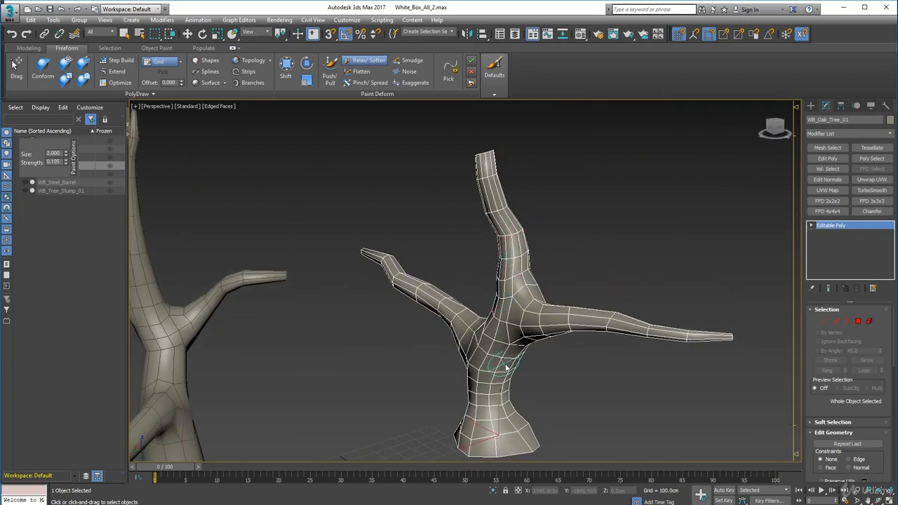
{"action": "middle_click_drag", "start_coordinate": [506, 366], "coordinate": [528, 354], "text": "alt"}
{"action": "mouse_move", "coordinate": [534, 338]}
{"action": "left_mouse_down"}
{"action": "mouse_move", "coordinate": [523, 312]}
{"action": "mouse_move", "coordinate": [534, 288]}
{"action": "left_mouse_up"}
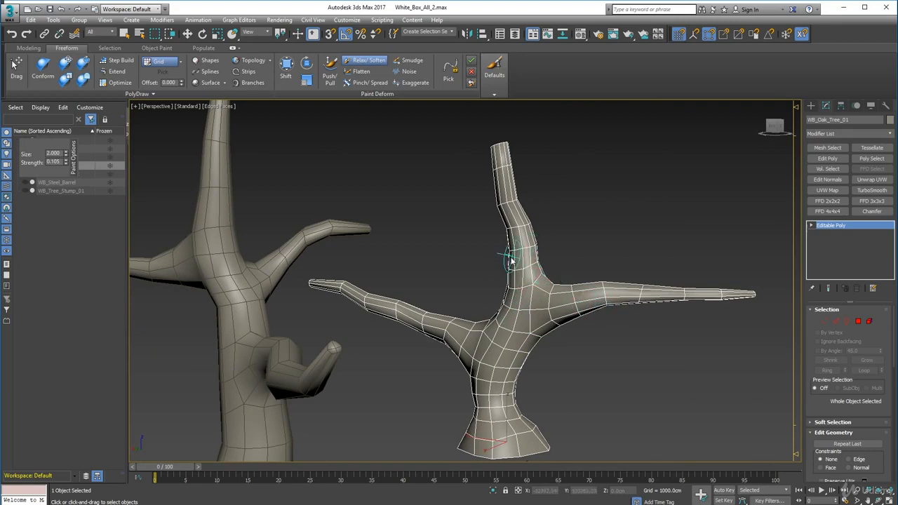
{"action": "middle_click_drag", "start_coordinate": [511, 261], "coordinate": [484, 190], "text": "alt"}
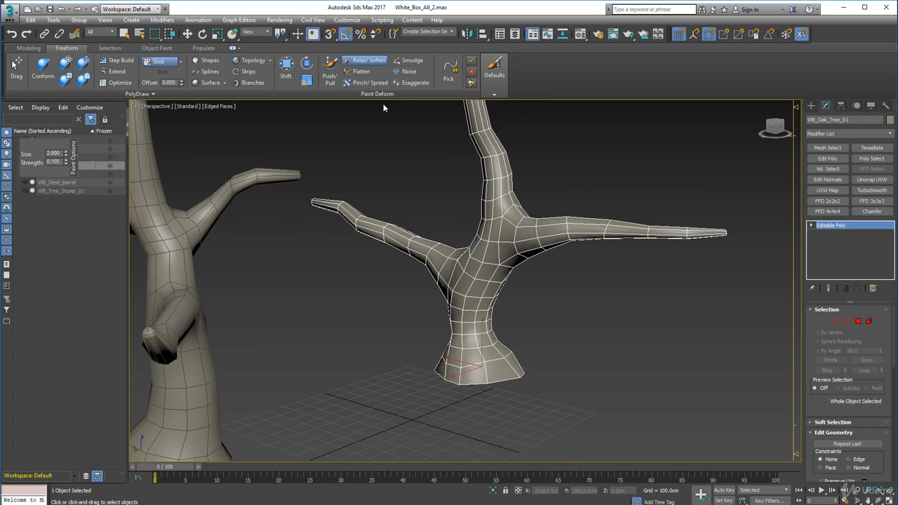
Switch to the Flatten paint deform brush and try it along the side branch of WB_Oak_Tree_01
{"action": "left_click", "coordinate": [362, 72]}
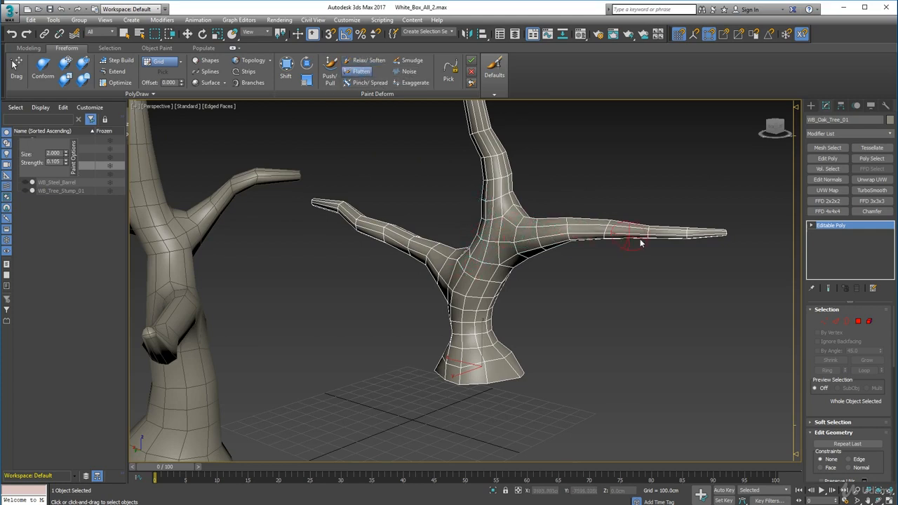
{"action": "middle_click_drag", "start_coordinate": [542, 273], "coordinate": [463, 251], "text": "alt"}
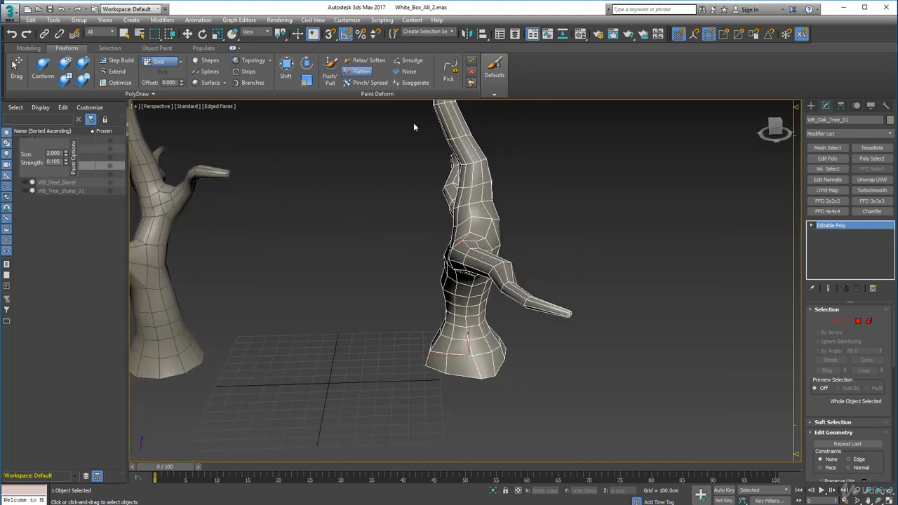
Switch to the Smudge paint deform brush and smudge the mesh around the fork and the base of the upright limb
{"action": "left_click", "coordinate": [409, 60]}
{"action": "mouse_move", "coordinate": [445, 256]}
{"action": "middle_mouse_down", "text": "alt"}
{"action": "mouse_move", "coordinate": [456, 246]}
{"action": "mouse_move", "coordinate": [542, 242]}
{"action": "middle_mouse_up", "text": "alt"}
{"action": "scroll", "coordinate": [523, 235], "scroll_direction": "up", "scroll_amount": 2}
{"action": "middle_click_drag", "start_coordinate": [485, 246], "coordinate": [508, 241], "text": "alt"}
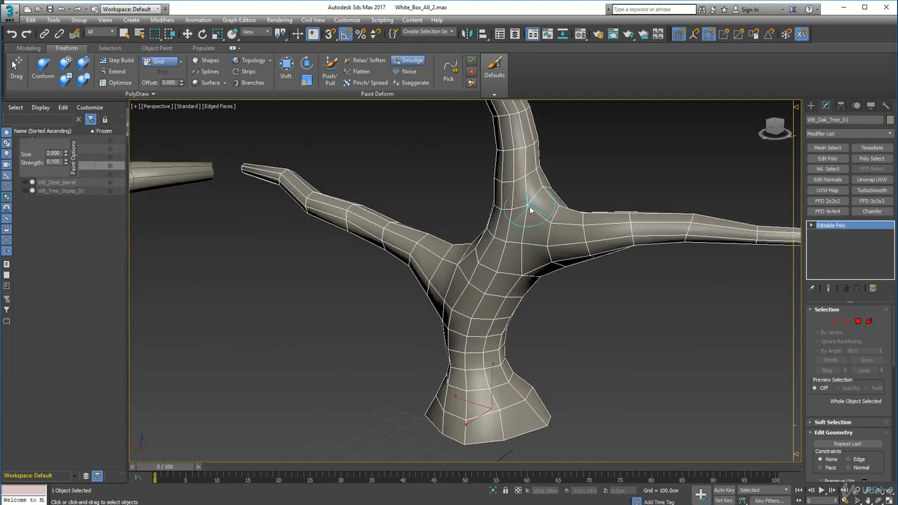
{"action": "mouse_move", "coordinate": [531, 203]}
{"action": "left_mouse_down"}
{"action": "mouse_move", "coordinate": [515, 206]}
{"action": "mouse_move", "coordinate": [518, 215]}
{"action": "mouse_move", "coordinate": [503, 208]}
{"action": "left_mouse_up"}
{"action": "left_click_drag", "start_coordinate": [492, 249], "coordinate": [484, 256]}
Raise the Smudge strength to 0.474 and smudge the fork, side-branch joint and upper trunk of WB_Oak_Tree_01
{"action": "mouse_move", "coordinate": [518, 204]}
{"action": "left_mouse_down"}
{"action": "mouse_move", "coordinate": [514, 218]}
{"action": "mouse_move", "coordinate": [517, 178]}
{"action": "mouse_move", "coordinate": [502, 183]}
{"action": "left_mouse_up"}
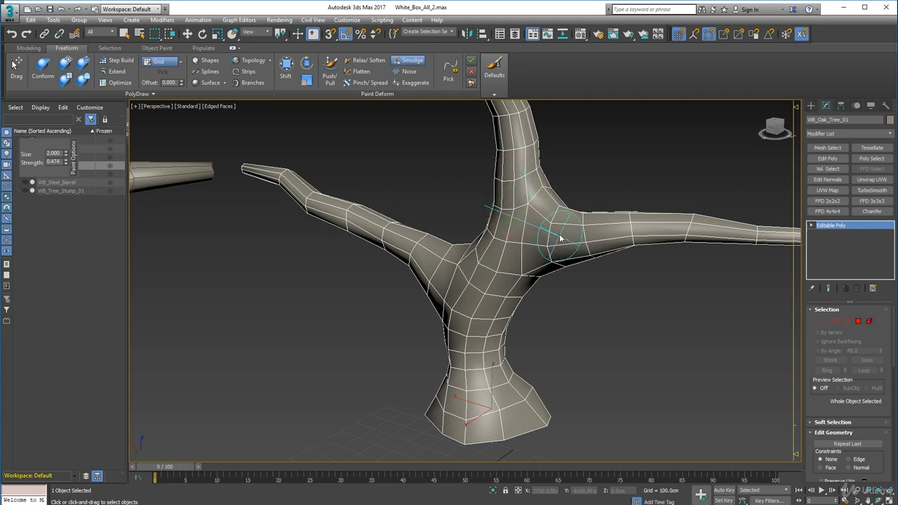
{"action": "left_click_drag", "start_coordinate": [557, 227], "coordinate": [549, 249]}
{"action": "left_click_drag", "start_coordinate": [520, 281], "coordinate": [483, 265]}
{"action": "left_click_drag", "start_coordinate": [473, 323], "coordinate": [468, 337]}
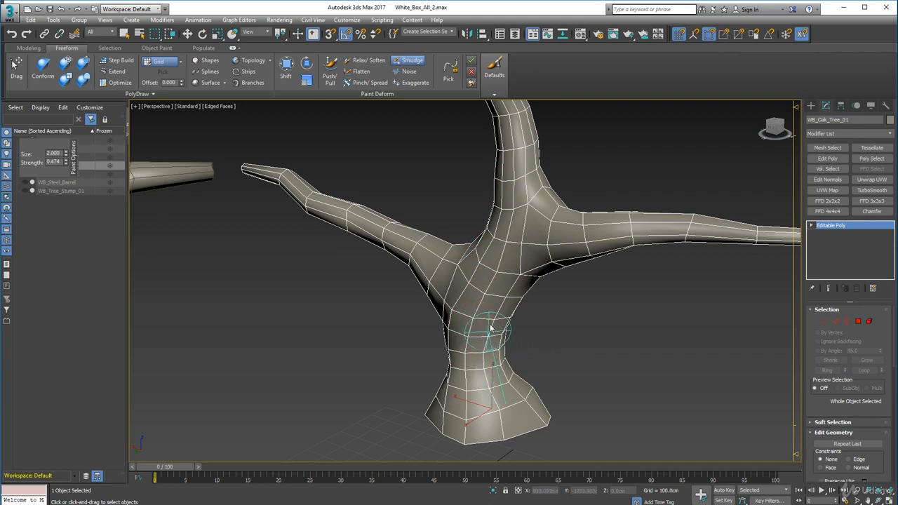
{"action": "middle_click_drag", "start_coordinate": [504, 244], "coordinate": [521, 321]}
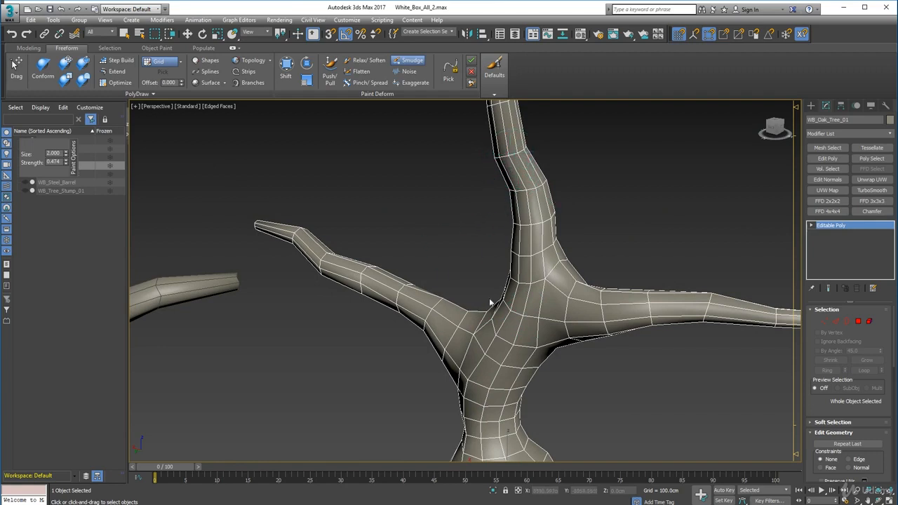
Smudge the side branches of WB_Oak_Tree_01 from their joints with the trunk outward, evening out the edge flow
{"action": "mouse_move", "coordinate": [370, 285]}
{"action": "left_mouse_down"}
{"action": "mouse_move", "coordinate": [433, 314]}
{"action": "mouse_move", "coordinate": [441, 305]}
{"action": "left_mouse_up"}
{"action": "mouse_move", "coordinate": [435, 302]}
{"action": "middle_mouse_down", "text": "alt"}
{"action": "mouse_move", "coordinate": [539, 359]}
{"action": "mouse_move", "coordinate": [456, 362]}
{"action": "mouse_move", "coordinate": [471, 327]}
{"action": "middle_mouse_up", "text": "alt"}
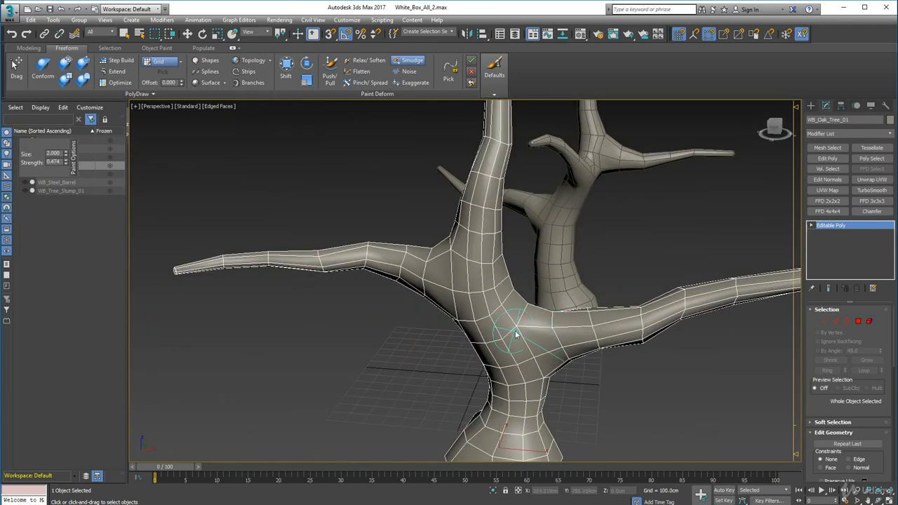
{"action": "left_click_drag", "start_coordinate": [548, 325], "coordinate": [638, 315]}
{"action": "mouse_move", "coordinate": [637, 314]}
{"action": "middle_mouse_down", "text": "alt"}
{"action": "mouse_move", "coordinate": [662, 330]}
{"action": "mouse_move", "coordinate": [661, 316]}
{"action": "middle_mouse_up", "text": "alt"}
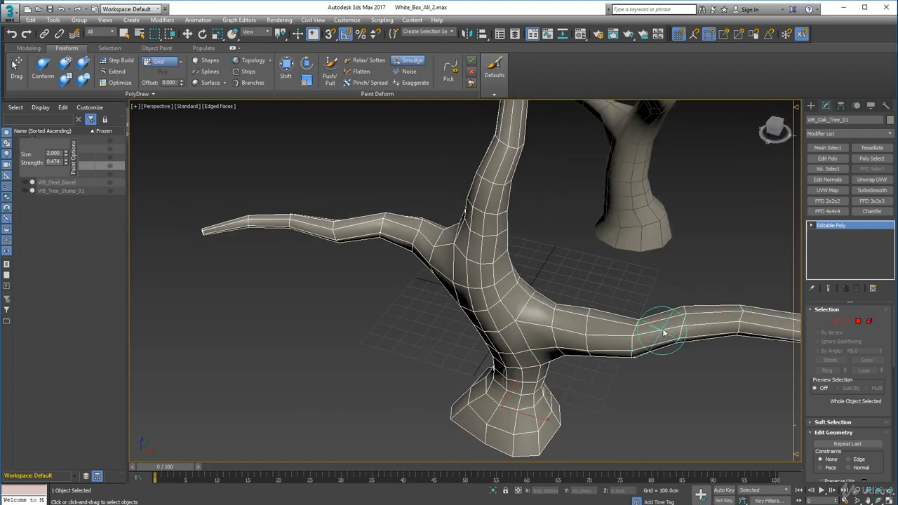
{"action": "left_click_drag", "start_coordinate": [682, 310], "coordinate": [682, 321]}
{"action": "mouse_move", "coordinate": [680, 355]}
{"action": "middle_mouse_down", "text": "alt"}
{"action": "mouse_move", "coordinate": [612, 357]}
{"action": "mouse_move", "coordinate": [553, 327]}
{"action": "mouse_move", "coordinate": [630, 314]}
{"action": "mouse_move", "coordinate": [635, 300]}
{"action": "middle_mouse_up", "text": "alt"}
Smudge the bends near the tip and middle of the long side branch of WB_Oak_Tree_01
{"action": "left_click_drag", "start_coordinate": [486, 298], "coordinate": [483, 298]}
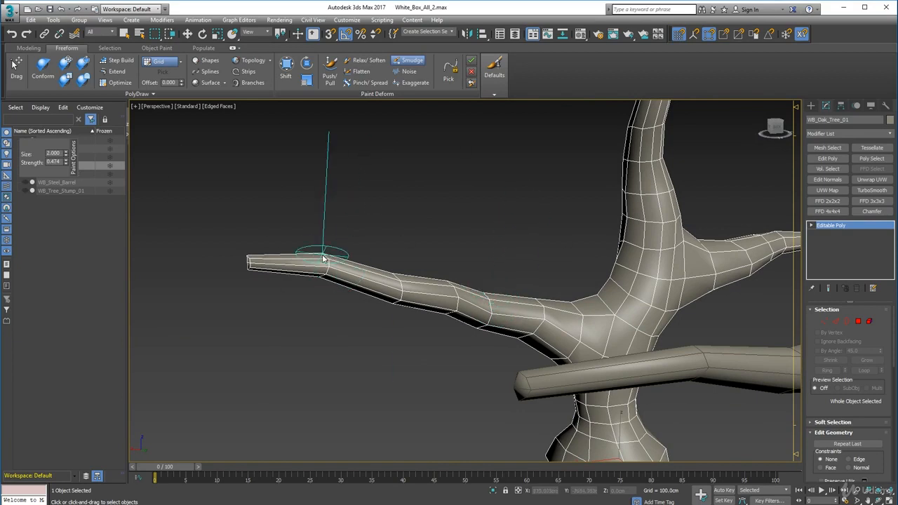
{"action": "left_click_drag", "start_coordinate": [320, 256], "coordinate": [327, 261]}
{"action": "left_click_drag", "start_coordinate": [407, 281], "coordinate": [405, 279]}
{"action": "mouse_move", "coordinate": [285, 280]}
{"action": "middle_mouse_down", "text": "alt"}
{"action": "mouse_move", "coordinate": [492, 306]}
{"action": "mouse_move", "coordinate": [511, 286]}
{"action": "middle_mouse_up", "text": "alt"}
{"action": "mouse_move", "coordinate": [511, 287]}
{"action": "left_mouse_down"}
{"action": "mouse_move", "coordinate": [432, 272]}
{"action": "mouse_move", "coordinate": [447, 257]}
{"action": "left_mouse_up"}
Smudge the inner part of the other side branch and its joint with the base of the upright limb
{"action": "middle_click_drag", "start_coordinate": [473, 241], "coordinate": [446, 242], "text": "alt"}
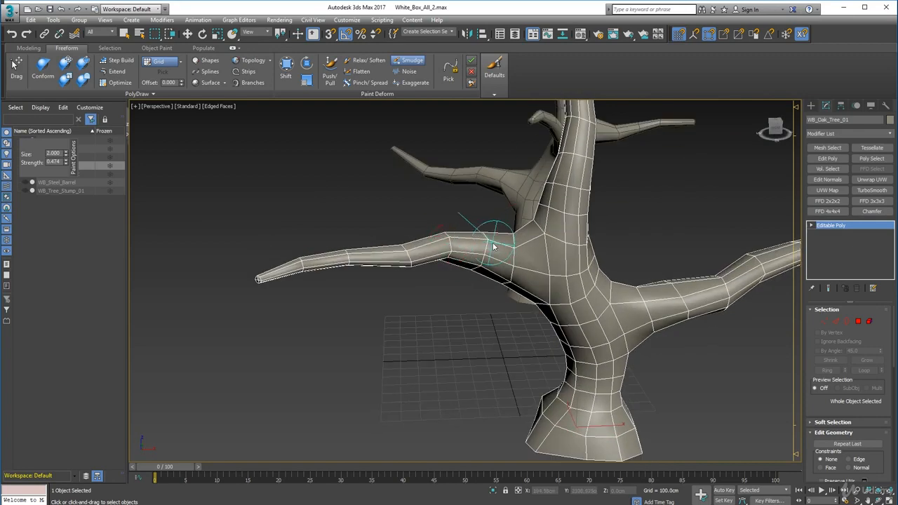
{"action": "left_click_drag", "start_coordinate": [516, 253], "coordinate": [519, 247]}
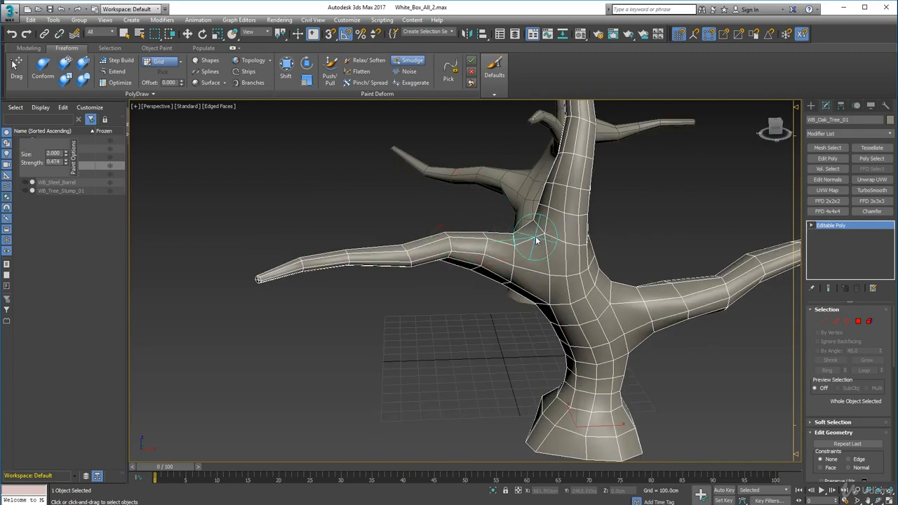
{"action": "mouse_move", "coordinate": [537, 241]}
{"action": "middle_mouse_down", "text": "alt"}
{"action": "mouse_move", "coordinate": [527, 280]}
{"action": "mouse_move", "coordinate": [605, 275]}
{"action": "mouse_move", "coordinate": [596, 284]}
{"action": "mouse_move", "coordinate": [577, 281]}
{"action": "middle_mouse_up", "text": "alt"}
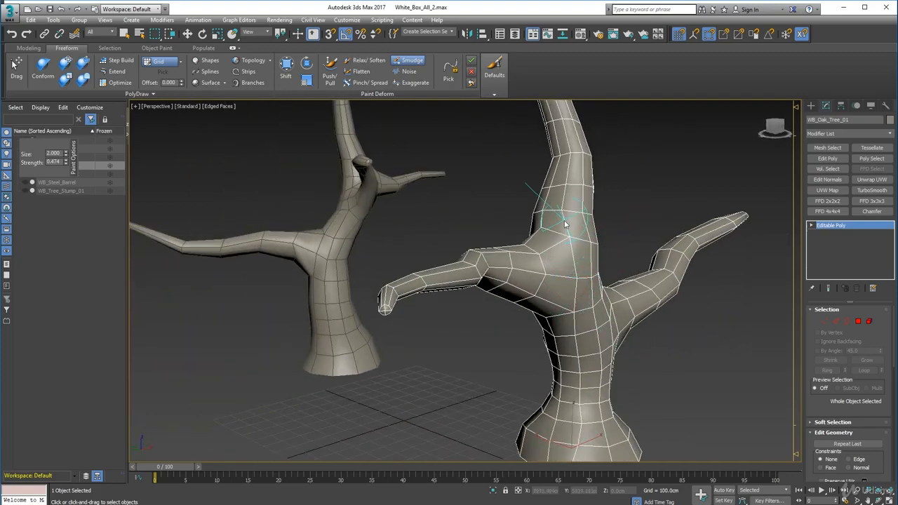
{"action": "mouse_move", "coordinate": [565, 216]}
{"action": "left_mouse_down"}
{"action": "mouse_move", "coordinate": [579, 198]}
{"action": "mouse_move", "coordinate": [561, 226]}
{"action": "left_mouse_up"}
{"action": "middle_click_drag", "start_coordinate": [398, 222], "coordinate": [519, 241], "text": "alt"}
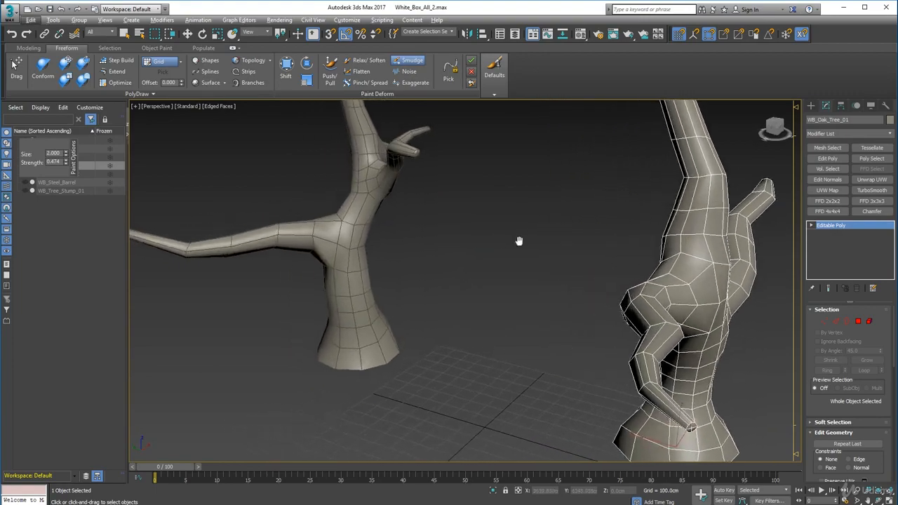
Leave the Smudge brush, compare both trees and select WB_Oak_Tree_02 in a close-up view
{"action": "left_click", "coordinate": [403, 64]}
{"action": "middle_click_drag", "start_coordinate": [620, 256], "coordinate": [528, 326], "text": "alt"}
{"action": "scroll", "coordinate": [512, 315], "scroll_direction": "down", "scroll_amount": 5}
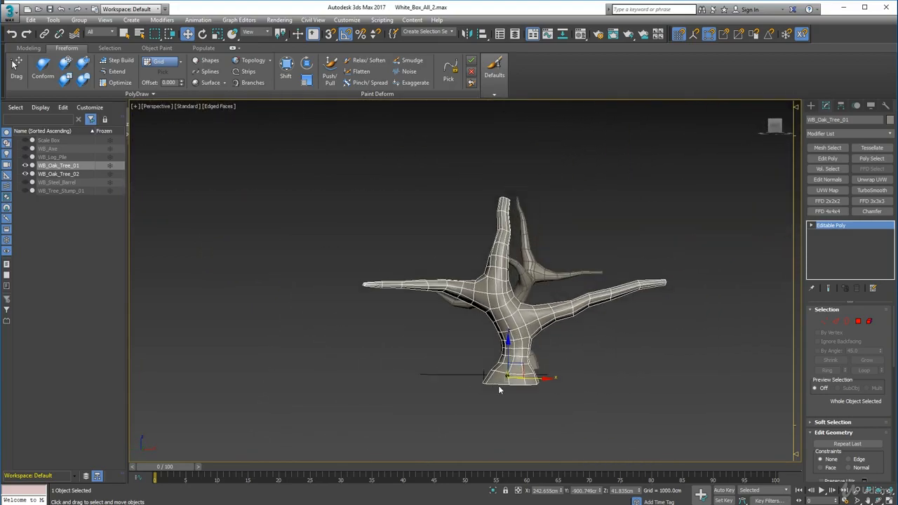
{"action": "middle_click_drag", "start_coordinate": [409, 330], "coordinate": [474, 339], "text": "alt"}
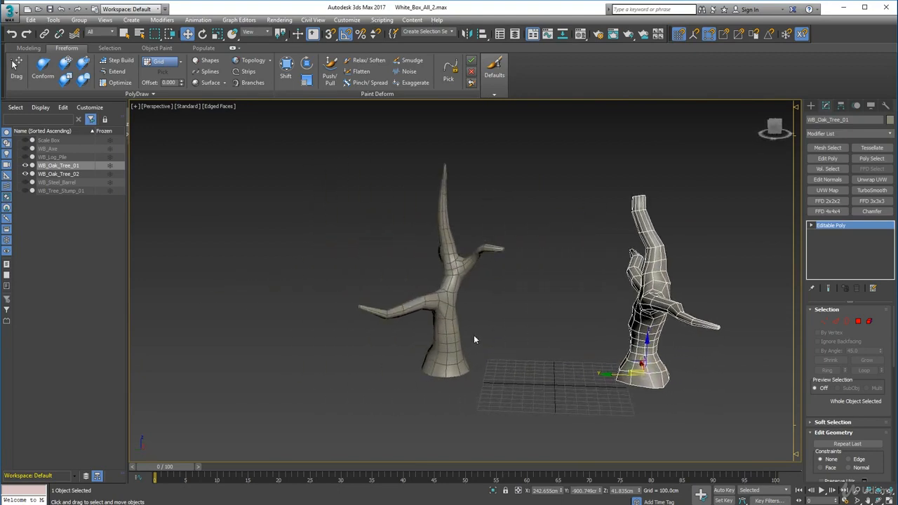
{"action": "left_click", "coordinate": [449, 305]}
{"action": "middle_click_drag", "start_coordinate": [449, 305], "coordinate": [510, 303]}
{"action": "scroll", "coordinate": [509, 302], "scroll_direction": "up", "scroll_amount": 5}
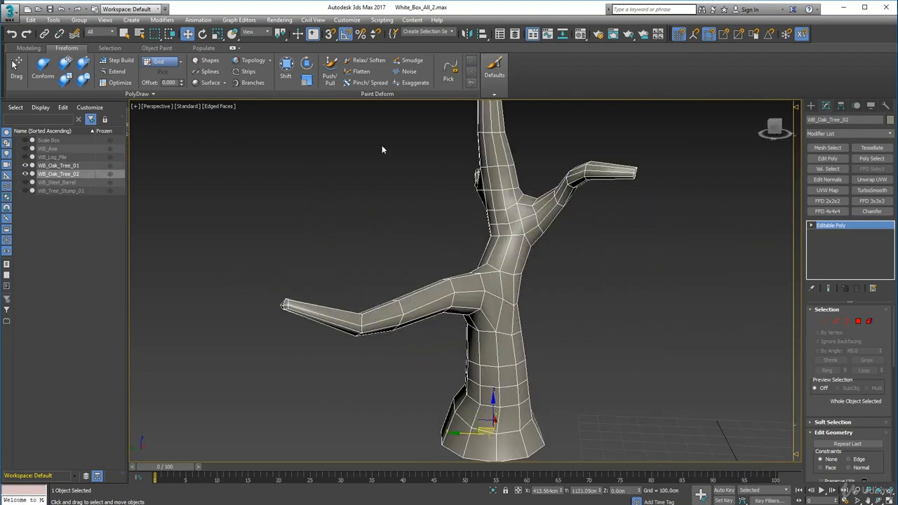
Switch to the Push/Pull brush and reshape the upper trunk and lower branch joint of WB_Oak_Tree_02
{"action": "left_click", "coordinate": [330, 72]}
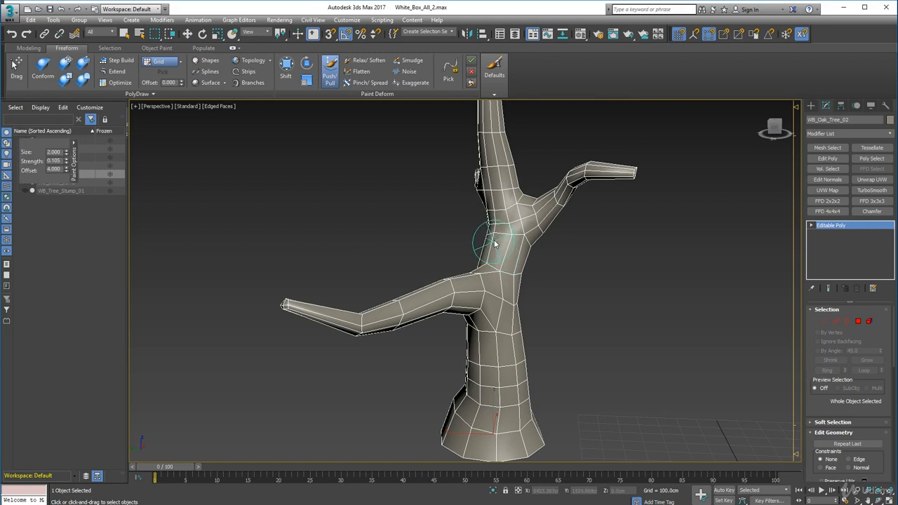
{"action": "mouse_move", "coordinate": [498, 282]}
{"action": "middle_mouse_down", "text": "alt"}
{"action": "mouse_move", "coordinate": [463, 295]}
{"action": "mouse_move", "coordinate": [496, 291]}
{"action": "middle_mouse_up", "text": "alt"}
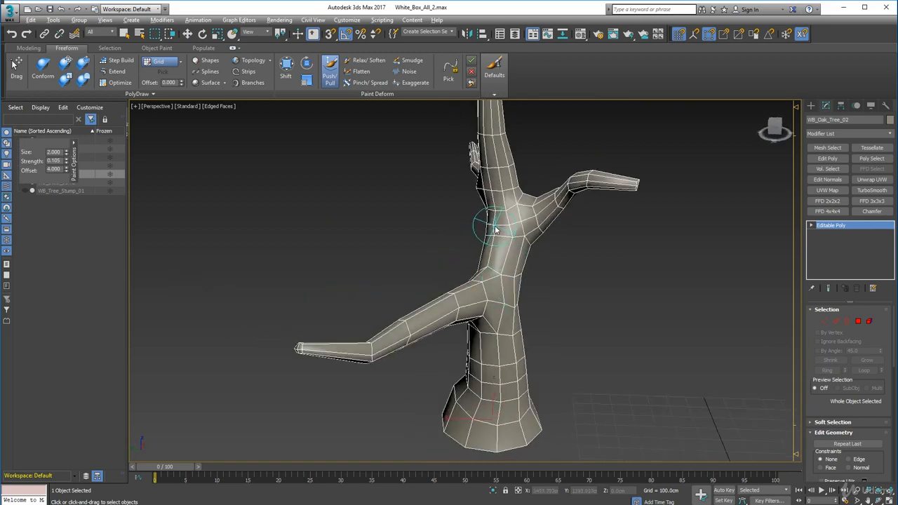
{"action": "mouse_move", "coordinate": [484, 238]}
{"action": "middle_mouse_down", "text": "alt"}
{"action": "mouse_move", "coordinate": [491, 242]}
{"action": "mouse_move", "coordinate": [475, 237]}
{"action": "middle_mouse_up", "text": "alt"}
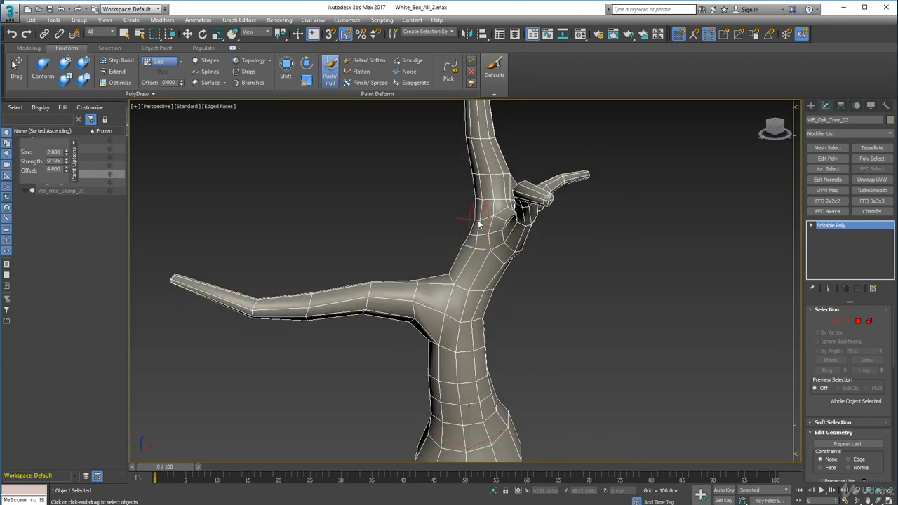
{"action": "left_click_drag", "start_coordinate": [456, 286], "coordinate": [411, 288]}
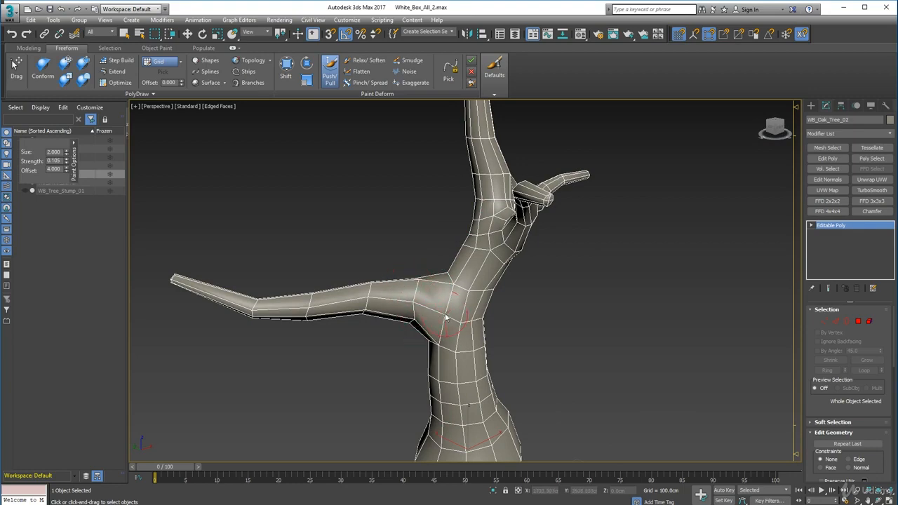
{"action": "mouse_move", "coordinate": [449, 321]}
{"action": "middle_mouse_down", "text": "alt"}
{"action": "mouse_move", "coordinate": [497, 345]}
{"action": "mouse_move", "coordinate": [465, 248]}
{"action": "mouse_move", "coordinate": [535, 295]}
{"action": "middle_mouse_up", "text": "alt"}
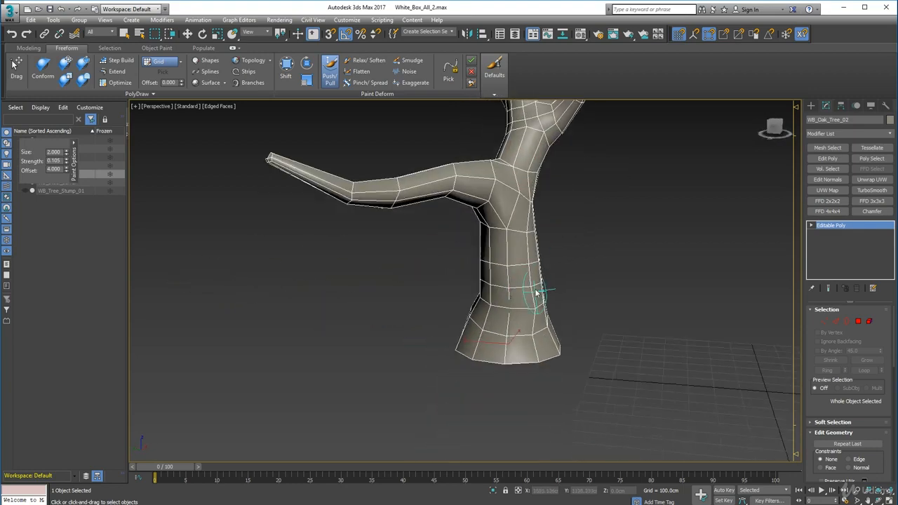
Pull out the flared base of WB_Oak_Tree_02's trunk with Push/Pull and undo the last stroke
{"action": "middle_click_drag", "start_coordinate": [467, 321], "coordinate": [368, 297], "text": "alt"}
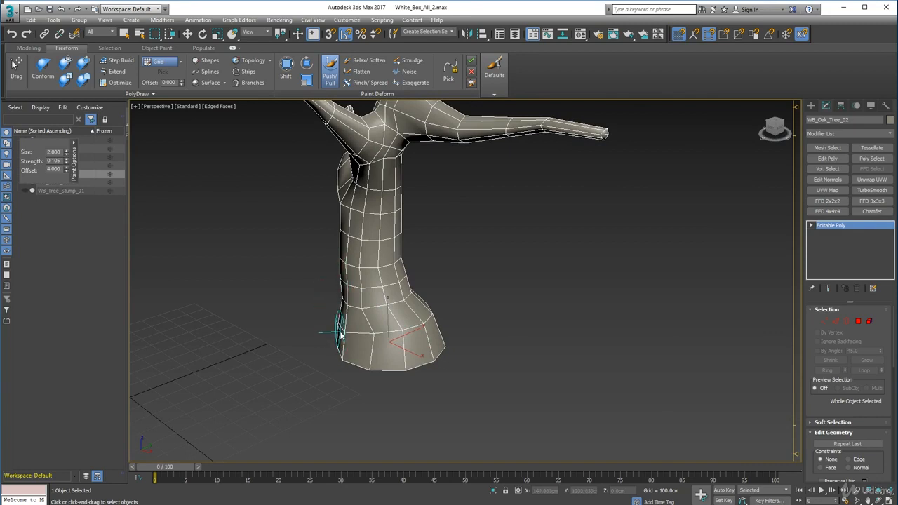
{"action": "left_click_drag", "start_coordinate": [330, 345], "coordinate": [350, 336]}
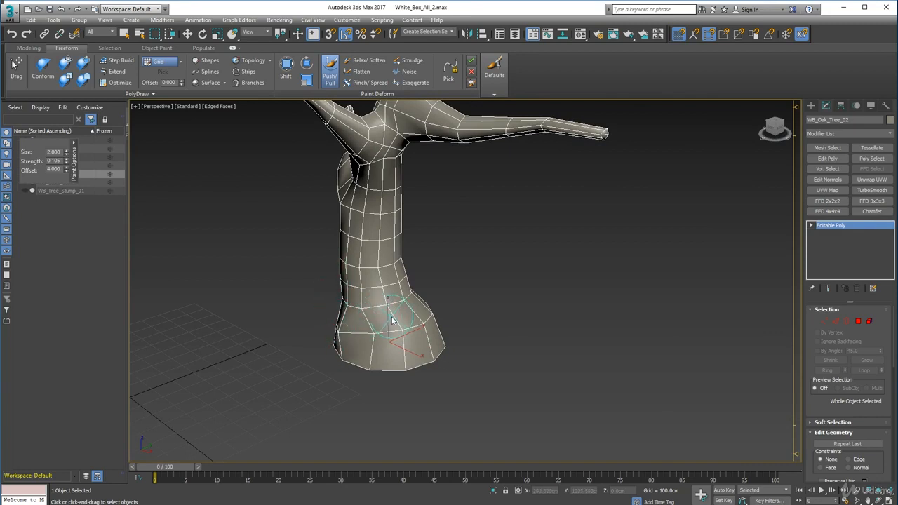
{"action": "key", "text": "ctrl+z"}
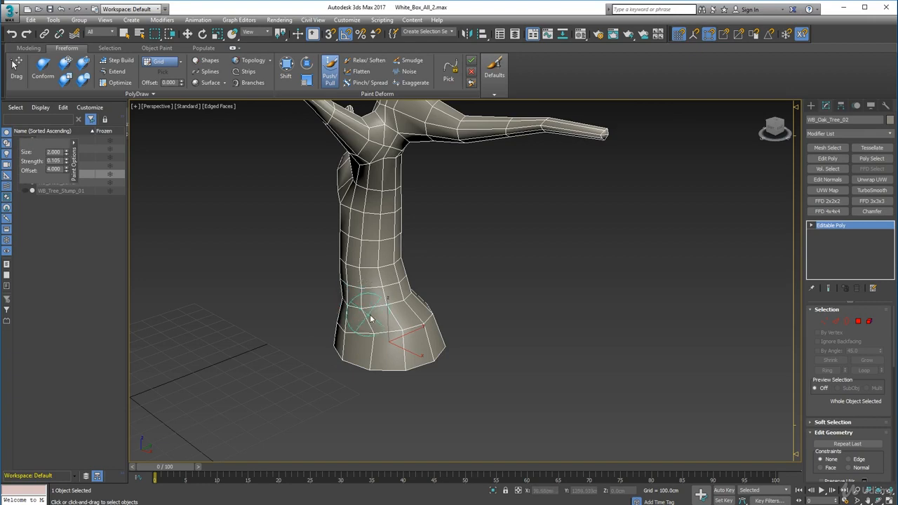
Reshape the upper fork of WB_Oak_Tree_02 with Push/Pull where the upper side branch meets the upright limb
{"action": "mouse_move", "coordinate": [413, 295]}
{"action": "middle_mouse_down", "text": "alt"}
{"action": "mouse_move", "coordinate": [482, 360]}
{"action": "mouse_move", "coordinate": [377, 281]}
{"action": "mouse_move", "coordinate": [351, 305]}
{"action": "mouse_move", "coordinate": [503, 311]}
{"action": "mouse_move", "coordinate": [428, 295]}
{"action": "mouse_move", "coordinate": [570, 302]}
{"action": "mouse_move", "coordinate": [587, 283]}
{"action": "middle_mouse_up", "text": "alt"}
{"action": "middle_click_drag", "start_coordinate": [485, 255], "coordinate": [497, 371]}
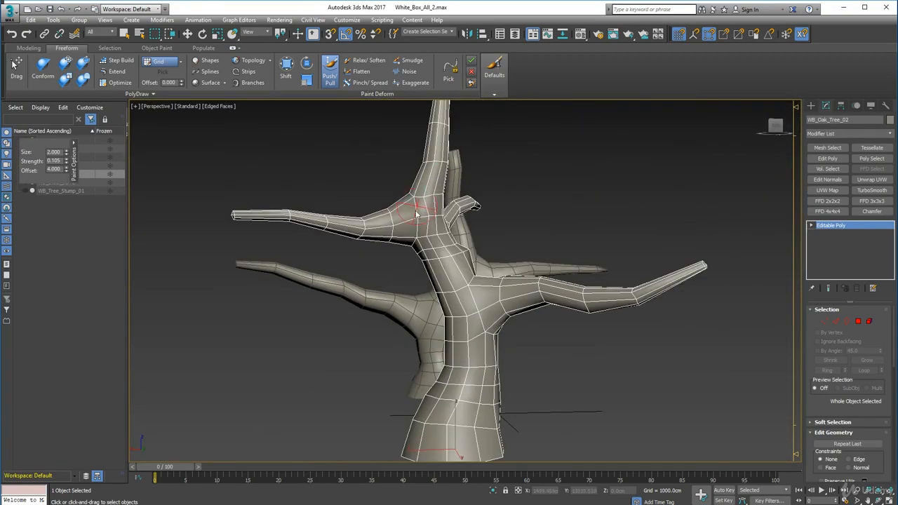
{"action": "middle_click_drag", "start_coordinate": [457, 184], "coordinate": [459, 328]}
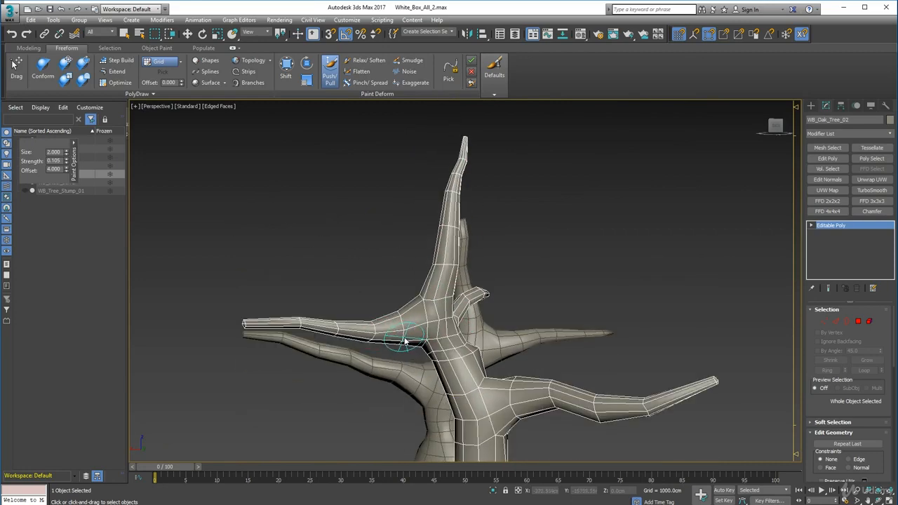
{"action": "middle_click_drag", "start_coordinate": [401, 345], "coordinate": [494, 362], "text": "alt"}
{"action": "key", "text": "shift+z"}
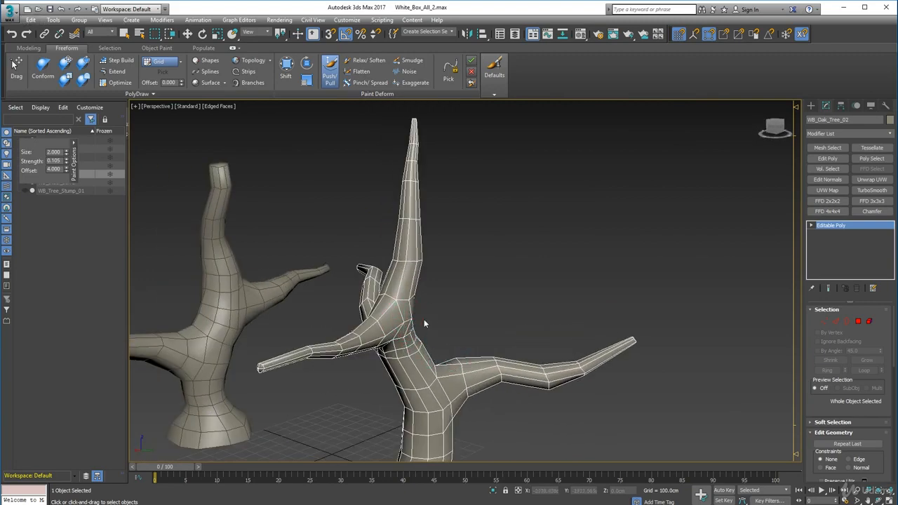
{"action": "mouse_move", "coordinate": [434, 329]}
{"action": "middle_mouse_down", "text": "alt"}
{"action": "mouse_move", "coordinate": [383, 322]}
{"action": "mouse_move", "coordinate": [392, 314]}
{"action": "middle_mouse_up", "text": "alt"}
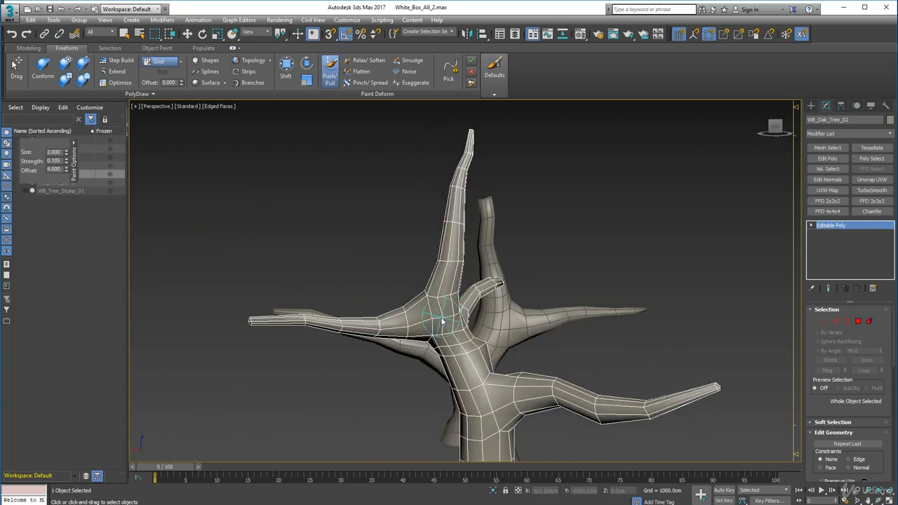
{"action": "mouse_move", "coordinate": [456, 341]}
{"action": "middle_mouse_down", "text": "alt"}
{"action": "mouse_move", "coordinate": [386, 353]}
{"action": "mouse_move", "coordinate": [407, 345]}
{"action": "middle_mouse_up", "text": "alt"}
Push in the crease between the upright limb and the upper side branch from the opposite side of WB_Oak_Tree_02
{"action": "left_click_drag", "start_coordinate": [490, 314], "coordinate": [486, 316]}
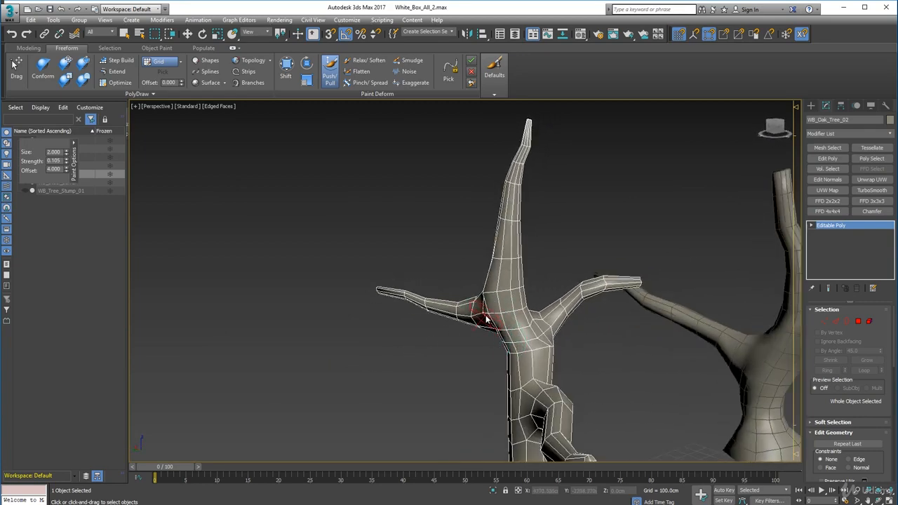
{"action": "mouse_move", "coordinate": [487, 319]}
{"action": "middle_mouse_down", "text": "alt"}
{"action": "mouse_move", "coordinate": [498, 337]}
{"action": "mouse_move", "coordinate": [462, 334]}
{"action": "mouse_move", "coordinate": [495, 324]}
{"action": "middle_mouse_up", "text": "alt"}
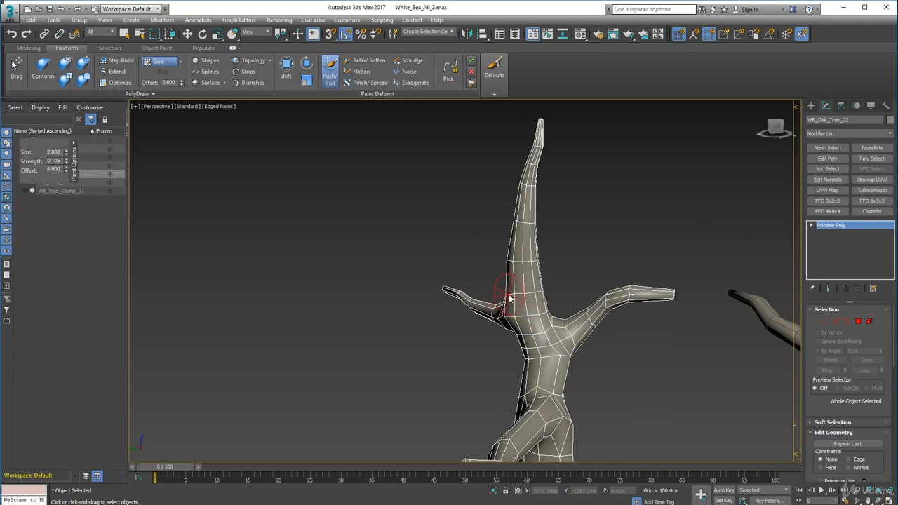
{"action": "left_click_drag", "start_coordinate": [504, 323], "coordinate": [507, 320]}
{"action": "mouse_move", "coordinate": [513, 324]}
{"action": "middle_mouse_down", "text": "alt"}
{"action": "mouse_move", "coordinate": [523, 351]}
{"action": "mouse_move", "coordinate": [477, 352]}
{"action": "mouse_move", "coordinate": [476, 362]}
{"action": "mouse_move", "coordinate": [506, 264]}
{"action": "mouse_move", "coordinate": [533, 320]}
{"action": "mouse_move", "coordinate": [496, 299]}
{"action": "mouse_move", "coordinate": [542, 294]}
{"action": "mouse_move", "coordinate": [554, 315]}
{"action": "mouse_move", "coordinate": [484, 302]}
{"action": "middle_mouse_up", "text": "alt"}
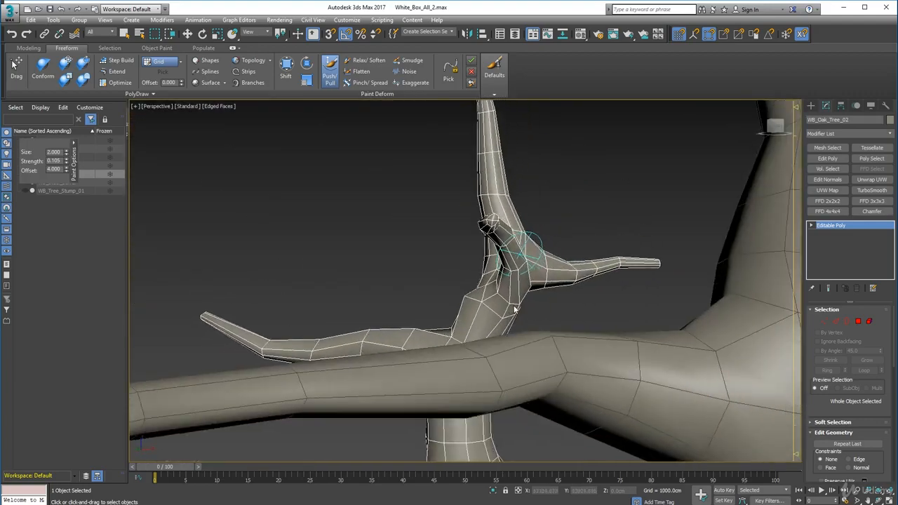
Adjust the trunk section between the lower branch and the upper fork of WB_Oak_Tree_02 with Push/Pull strokes
{"action": "left_click_drag", "start_coordinate": [469, 302], "coordinate": [468, 299], "text": "alt"}
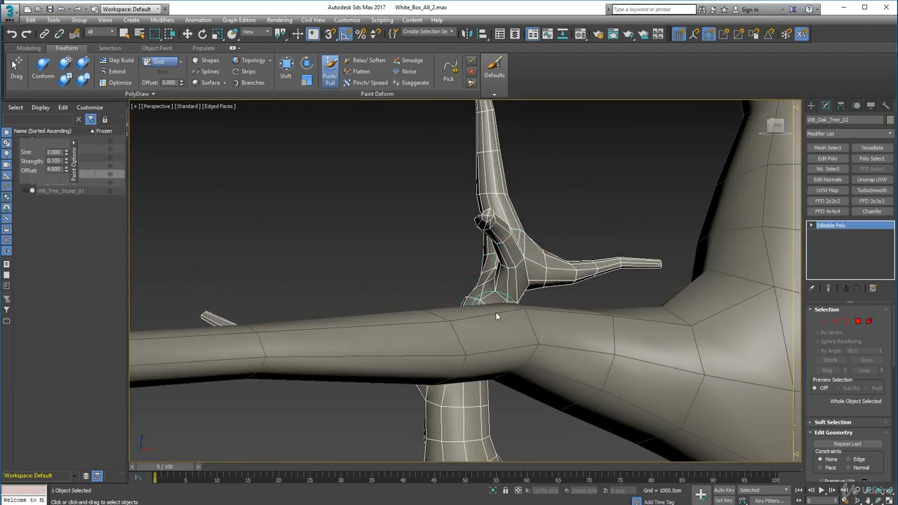
{"action": "middle_click_drag", "start_coordinate": [497, 317], "coordinate": [492, 321], "text": "alt"}
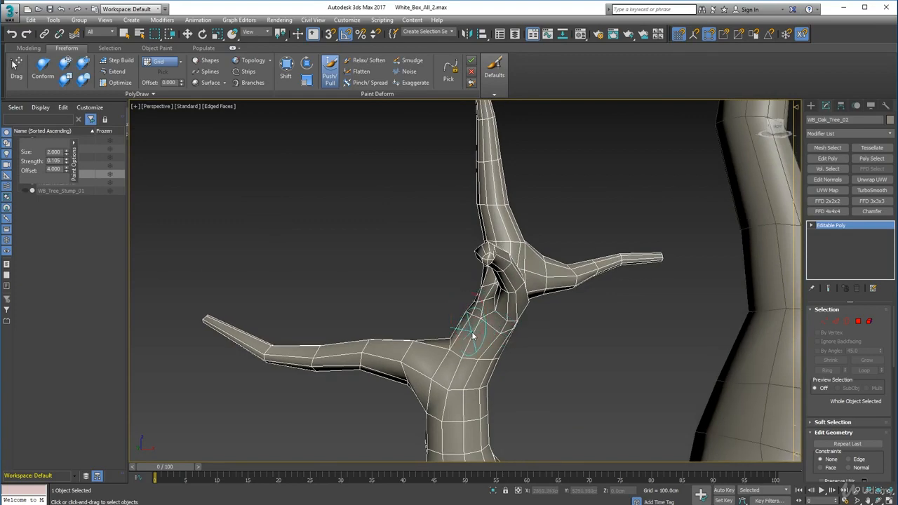
{"action": "left_click_drag", "start_coordinate": [474, 320], "coordinate": [471, 324], "text": "alt"}
{"action": "middle_click_drag", "start_coordinate": [468, 349], "coordinate": [574, 310], "text": "alt"}
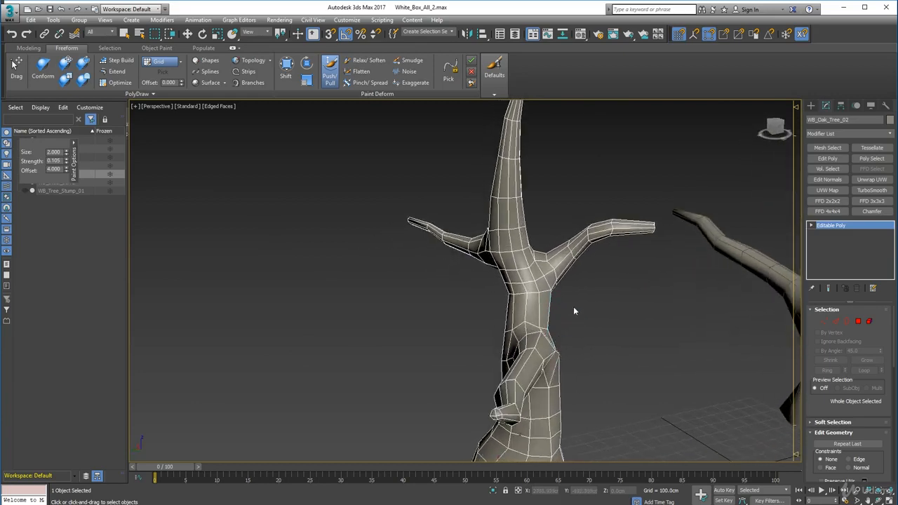
{"action": "left_click_drag", "start_coordinate": [548, 298], "coordinate": [546, 300]}
{"action": "middle_click_drag", "start_coordinate": [481, 326], "coordinate": [578, 229], "text": "alt"}
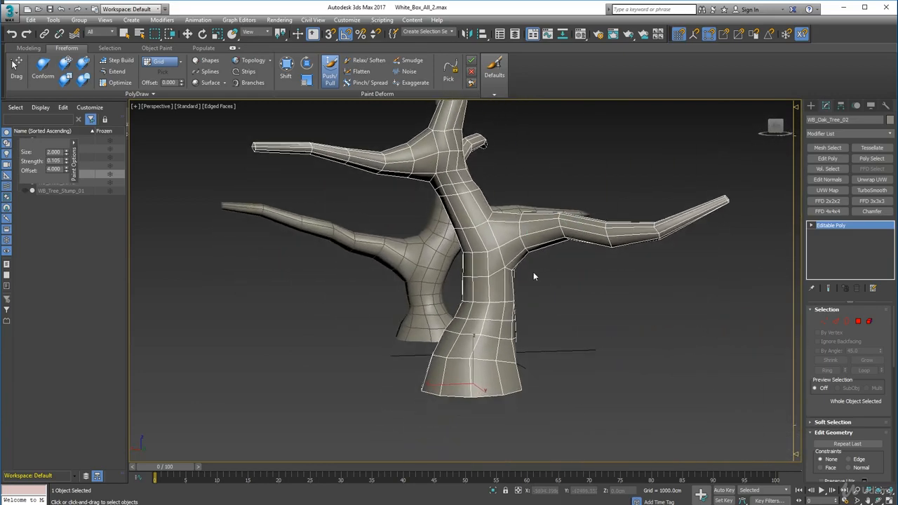
Smudge the trunk just below the upper fork of WB_Oak_Tree_02 with brush strength 0.421
{"action": "left_click", "coordinate": [412, 61]}
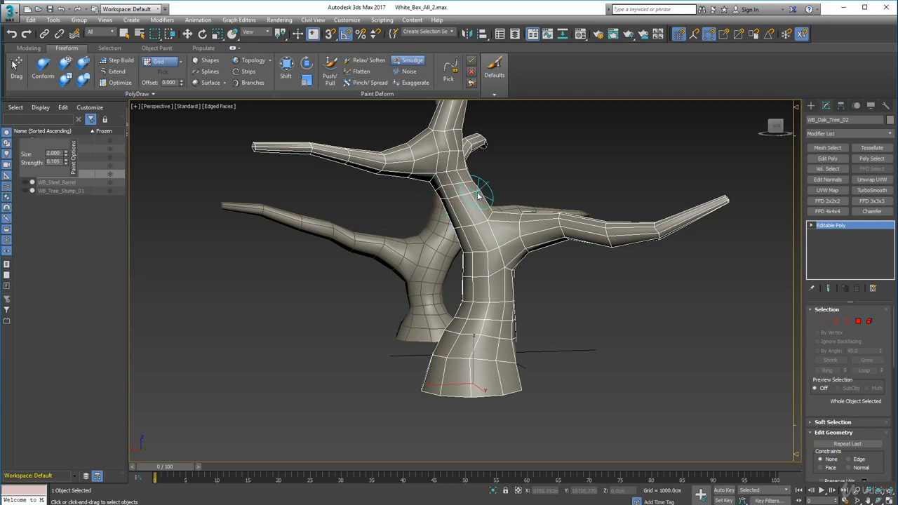
{"action": "mouse_move", "coordinate": [478, 196]}
{"action": "middle_mouse_down", "text": "alt"}
{"action": "mouse_move", "coordinate": [468, 234]}
{"action": "mouse_move", "coordinate": [526, 237]}
{"action": "mouse_move", "coordinate": [439, 203]}
{"action": "middle_mouse_up", "text": "alt"}
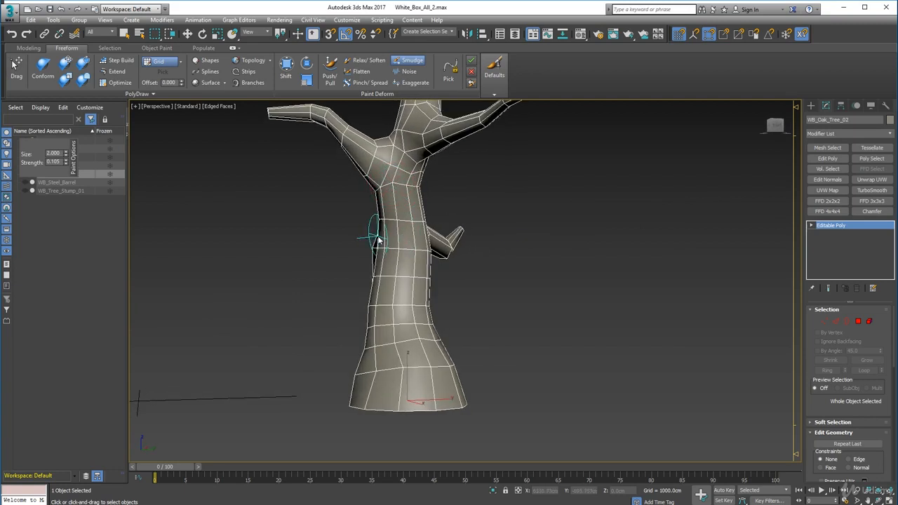
{"action": "left_click_drag", "start_coordinate": [402, 183], "coordinate": [394, 195]}
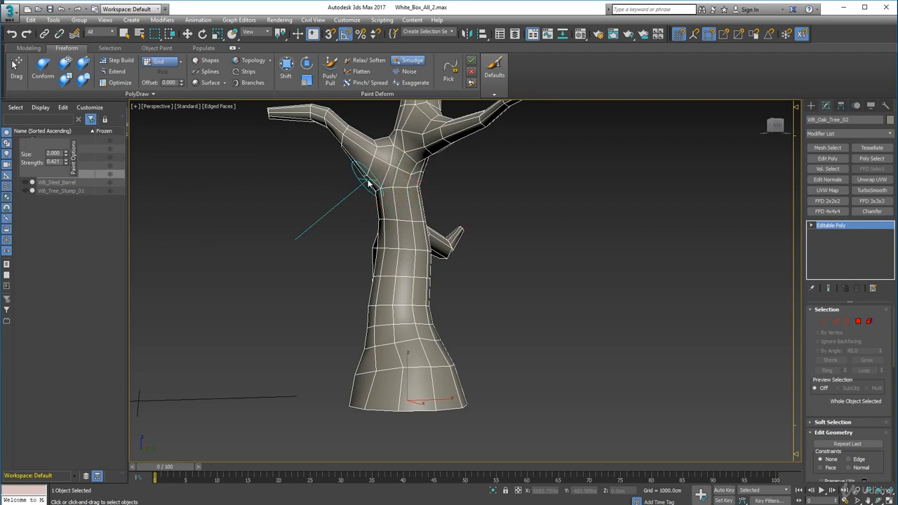
{"action": "mouse_move", "coordinate": [358, 153]}
{"action": "left_mouse_down"}
{"action": "mouse_move", "coordinate": [407, 152]}
{"action": "mouse_move", "coordinate": [400, 170]}
{"action": "left_mouse_up"}
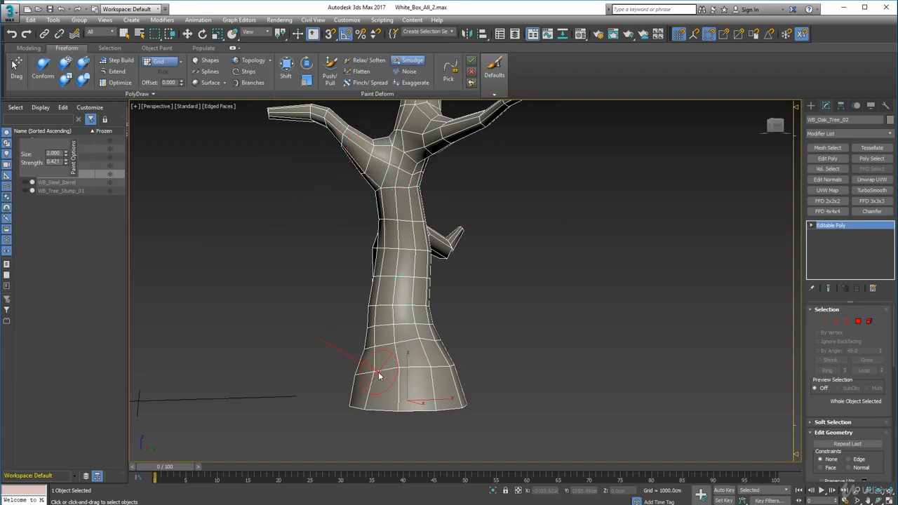
Smudge the flared base and lower trunk of WB_Oak_Tree_02 from several sides
{"action": "middle_click_drag", "start_coordinate": [381, 371], "coordinate": [472, 374], "text": "alt"}
{"action": "left_click_drag", "start_coordinate": [512, 350], "coordinate": [526, 360]}
{"action": "middle_click_drag", "start_coordinate": [533, 362], "coordinate": [466, 400], "text": "alt"}
{"action": "left_click_drag", "start_coordinate": [468, 401], "coordinate": [470, 403]}
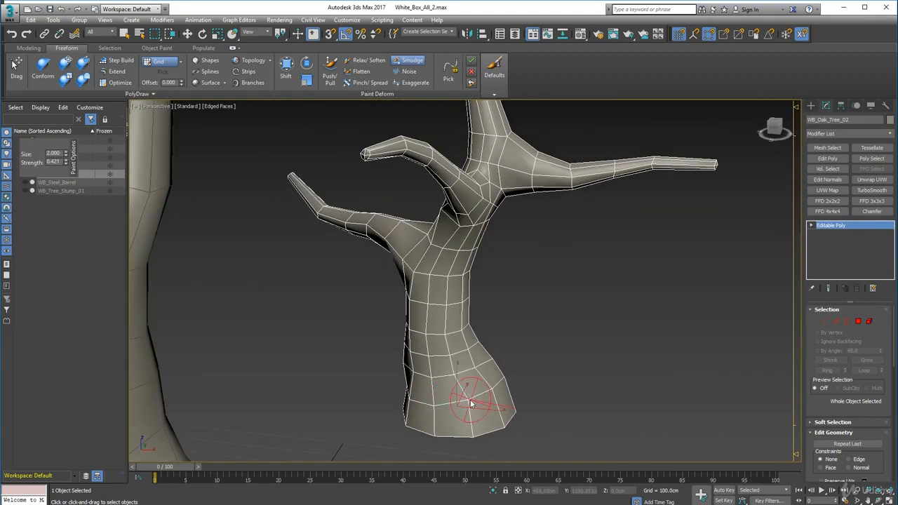
{"action": "mouse_move", "coordinate": [441, 321]}
{"action": "middle_mouse_down", "text": "alt"}
{"action": "mouse_move", "coordinate": [466, 367]}
{"action": "mouse_move", "coordinate": [497, 360]}
{"action": "middle_mouse_up", "text": "alt"}
{"action": "left_click_drag", "start_coordinate": [498, 360], "coordinate": [503, 404]}
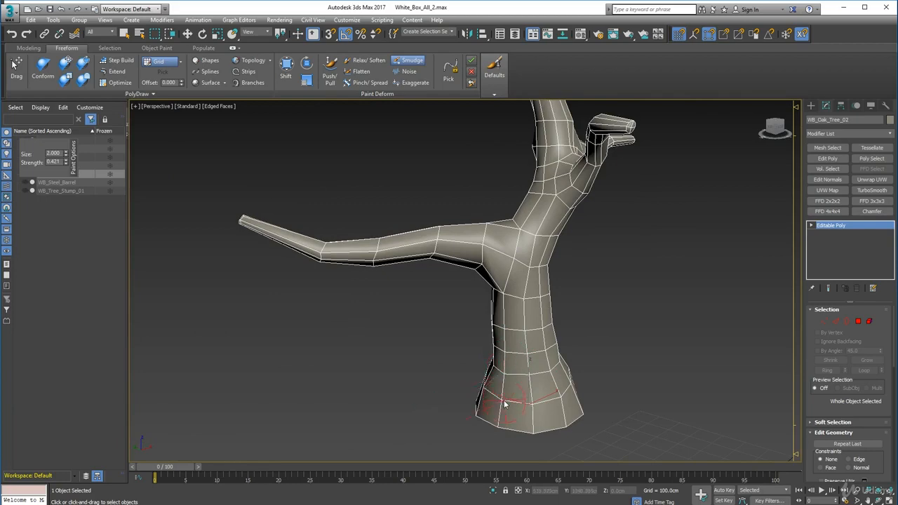
Smudge the trunk of WB_Oak_Tree_02 around and above the joint with the lower branch
{"action": "mouse_move", "coordinate": [504, 404]}
{"action": "middle_mouse_down", "text": "alt"}
{"action": "mouse_move", "coordinate": [558, 295]}
{"action": "mouse_move", "coordinate": [605, 289]}
{"action": "middle_mouse_up", "text": "alt"}
{"action": "mouse_move", "coordinate": [546, 236]}
{"action": "left_mouse_down"}
{"action": "mouse_move", "coordinate": [557, 252]}
{"action": "mouse_move", "coordinate": [553, 246]}
{"action": "left_mouse_up"}
{"action": "middle_click_drag", "start_coordinate": [545, 251], "coordinate": [597, 274], "text": "alt"}
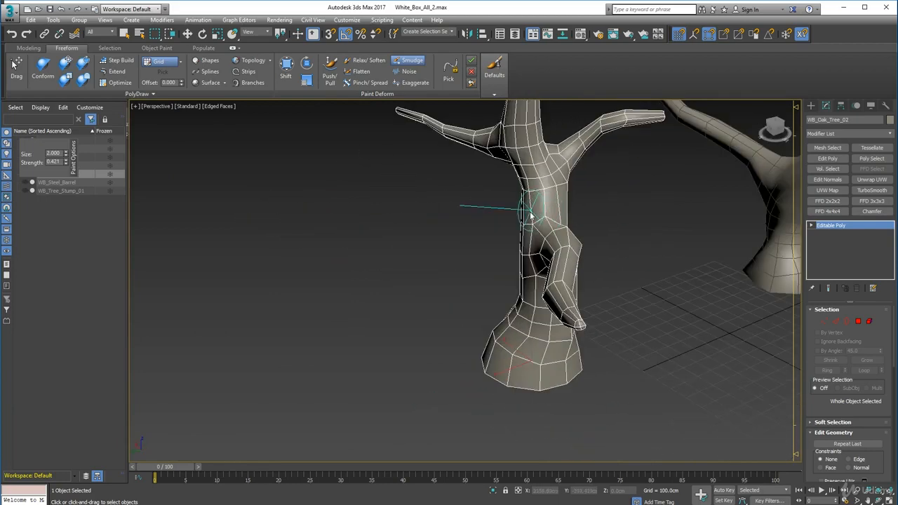
{"action": "mouse_move", "coordinate": [537, 236]}
{"action": "middle_mouse_down", "text": "alt"}
{"action": "mouse_move", "coordinate": [546, 250]}
{"action": "mouse_move", "coordinate": [617, 227]}
{"action": "mouse_move", "coordinate": [604, 210]}
{"action": "mouse_move", "coordinate": [640, 258]}
{"action": "mouse_move", "coordinate": [580, 242]}
{"action": "mouse_move", "coordinate": [526, 181]}
{"action": "middle_mouse_up", "text": "alt"}
{"action": "middle_click_drag", "start_coordinate": [471, 260], "coordinate": [581, 211], "text": "alt"}
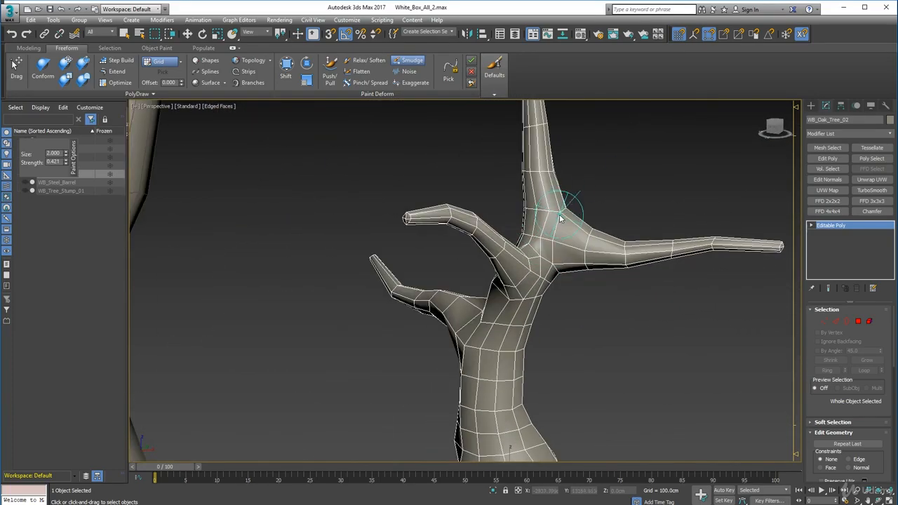
Smudge the upper fork of WB_Oak_Tree_02 and the curved side branch growing from it
{"action": "mouse_move", "coordinate": [555, 262]}
{"action": "left_mouse_down"}
{"action": "mouse_move", "coordinate": [541, 212]}
{"action": "mouse_move", "coordinate": [549, 214]}
{"action": "mouse_move", "coordinate": [549, 243]}
{"action": "left_mouse_up"}
{"action": "middle_click_drag", "start_coordinate": [549, 246], "coordinate": [461, 287], "text": "alt"}
{"action": "mouse_move", "coordinate": [375, 233]}
{"action": "left_mouse_down"}
{"action": "mouse_move", "coordinate": [371, 220]}
{"action": "mouse_move", "coordinate": [389, 215]}
{"action": "left_mouse_up"}
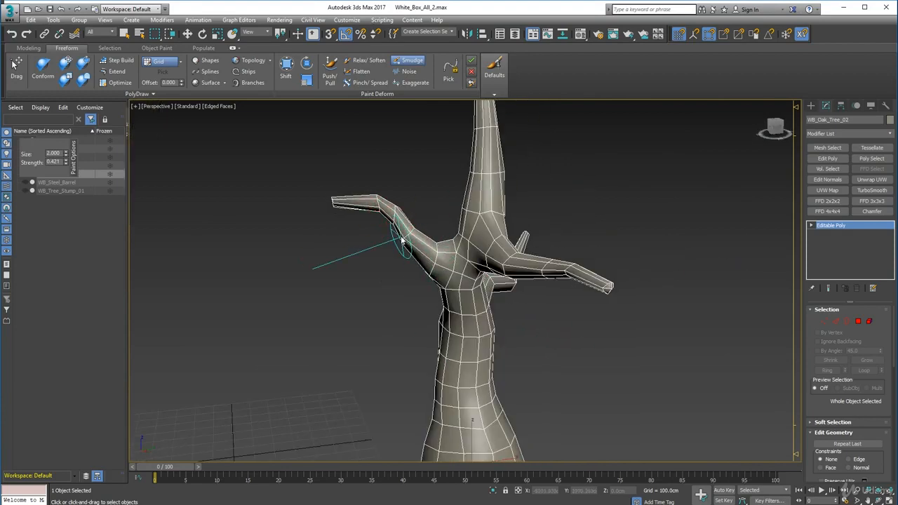
{"action": "middle_click_drag", "start_coordinate": [401, 251], "coordinate": [415, 233], "text": "alt"}
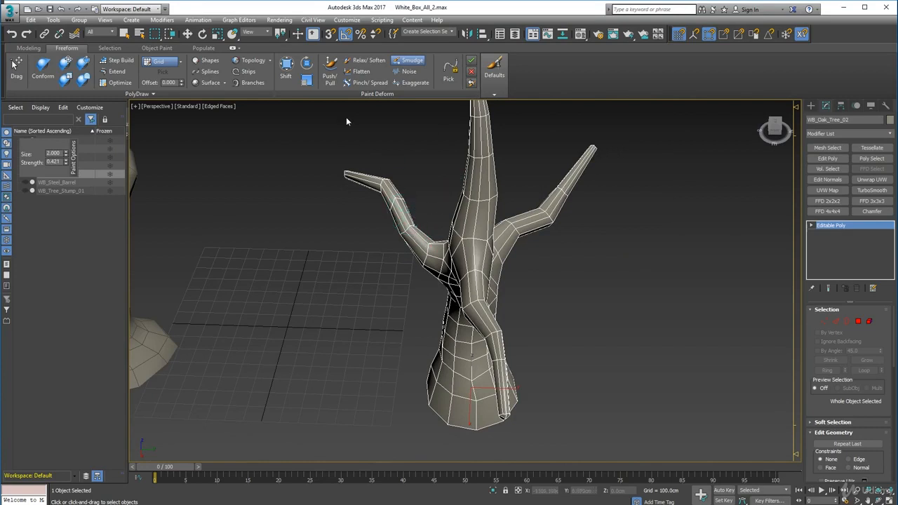
Adjust the upright limb and upper side branch of WB_Oak_Tree_02 with Push/Pull at strength 0.053
{"action": "left_click", "coordinate": [330, 70]}
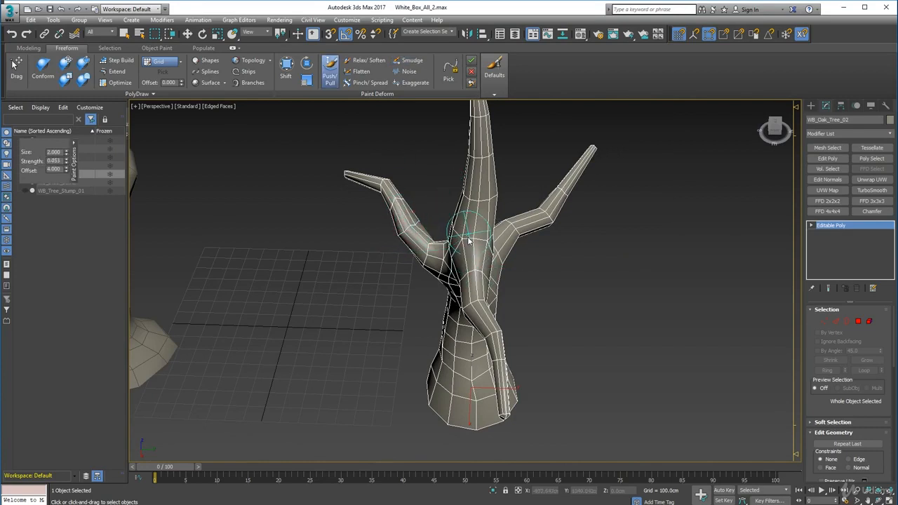
{"action": "mouse_move", "coordinate": [426, 211]}
{"action": "middle_mouse_down", "text": "alt"}
{"action": "mouse_move", "coordinate": [328, 233]}
{"action": "mouse_move", "coordinate": [344, 223]}
{"action": "middle_mouse_up", "text": "alt"}
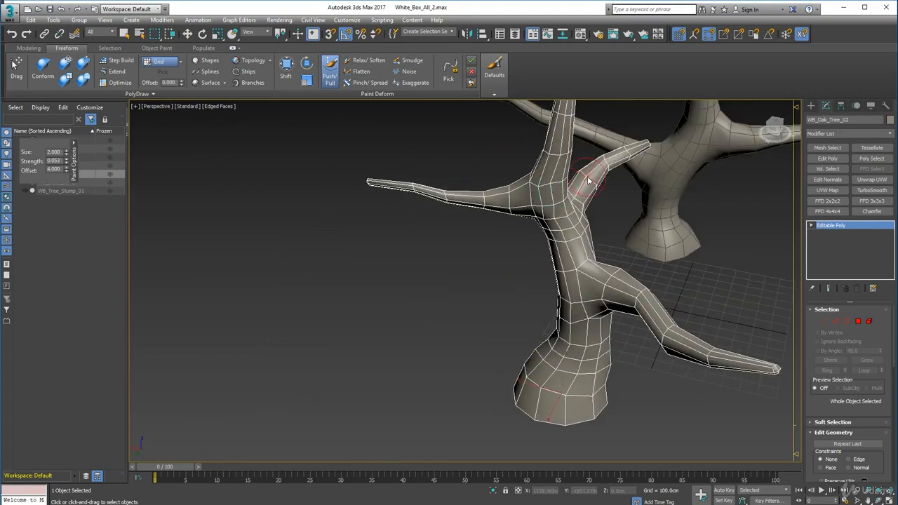
{"action": "mouse_move", "coordinate": [588, 181]}
{"action": "middle_mouse_down", "text": "alt"}
{"action": "mouse_move", "coordinate": [646, 197]}
{"action": "mouse_move", "coordinate": [683, 296]}
{"action": "mouse_move", "coordinate": [546, 261]}
{"action": "mouse_move", "coordinate": [660, 254]}
{"action": "mouse_move", "coordinate": [605, 230]}
{"action": "mouse_move", "coordinate": [601, 250]}
{"action": "mouse_move", "coordinate": [610, 264]}
{"action": "mouse_move", "coordinate": [642, 200]}
{"action": "middle_mouse_up", "text": "alt"}
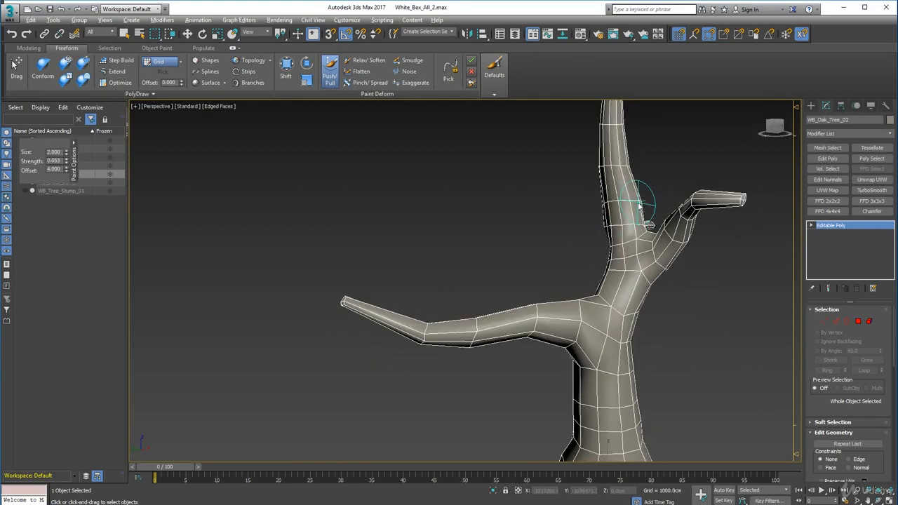
{"action": "scroll", "coordinate": [609, 278], "scroll_direction": "down", "scroll_amount": 4}
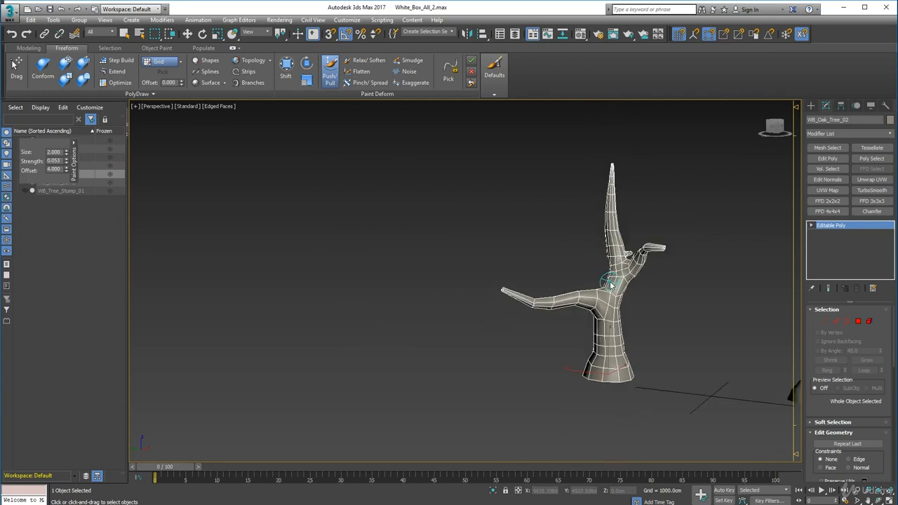
{"action": "mouse_move", "coordinate": [622, 338]}
{"action": "middle_mouse_down", "text": "alt"}
{"action": "mouse_move", "coordinate": [662, 323]}
{"action": "mouse_move", "coordinate": [718, 327]}
{"action": "mouse_move", "coordinate": [609, 325]}
{"action": "middle_mouse_up", "text": "alt"}
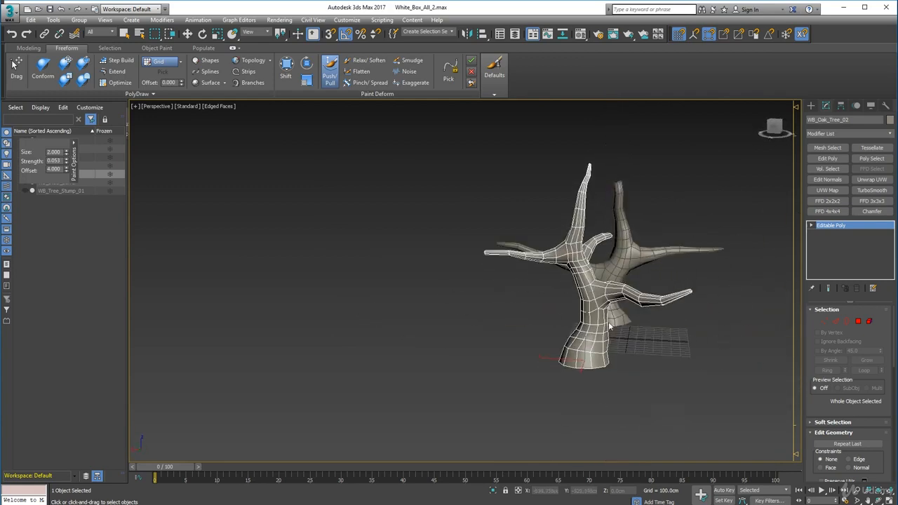
Apply the Exaggerate brush along the upright limb of WB_Oak_Tree_02 and down the trunk to the lower branch
{"action": "left_click", "coordinate": [360, 83]}
{"action": "left_click", "coordinate": [410, 83]}
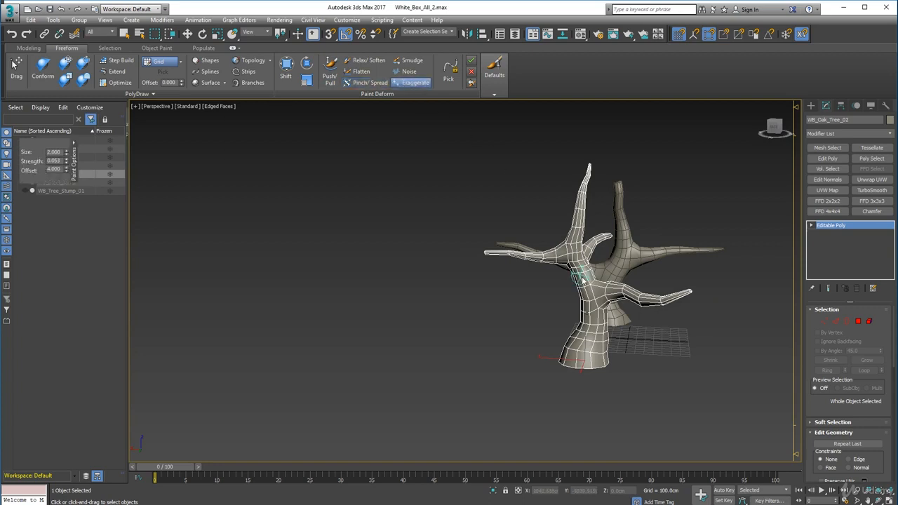
{"action": "scroll", "coordinate": [581, 258], "scroll_direction": "up", "scroll_amount": 3}
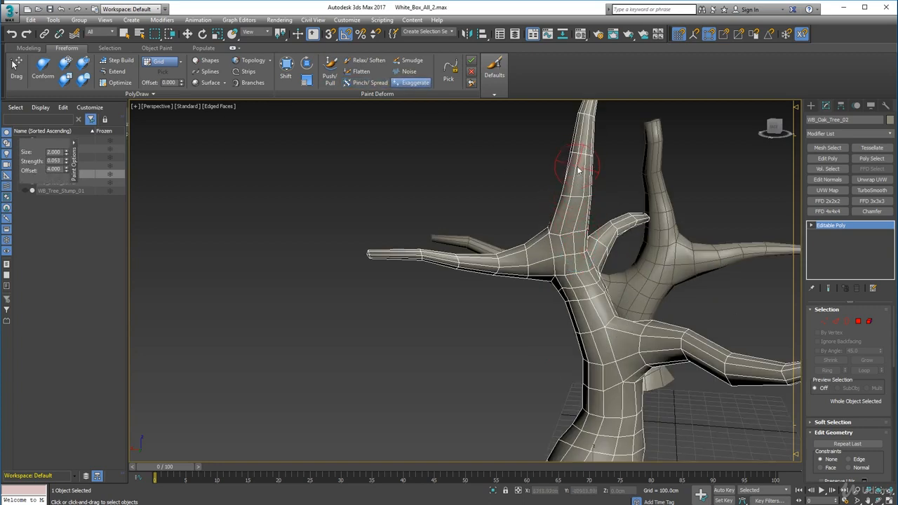
{"action": "mouse_move", "coordinate": [578, 170]}
{"action": "left_mouse_down"}
{"action": "mouse_move", "coordinate": [587, 190]}
{"action": "mouse_move", "coordinate": [578, 244]}
{"action": "left_mouse_up"}
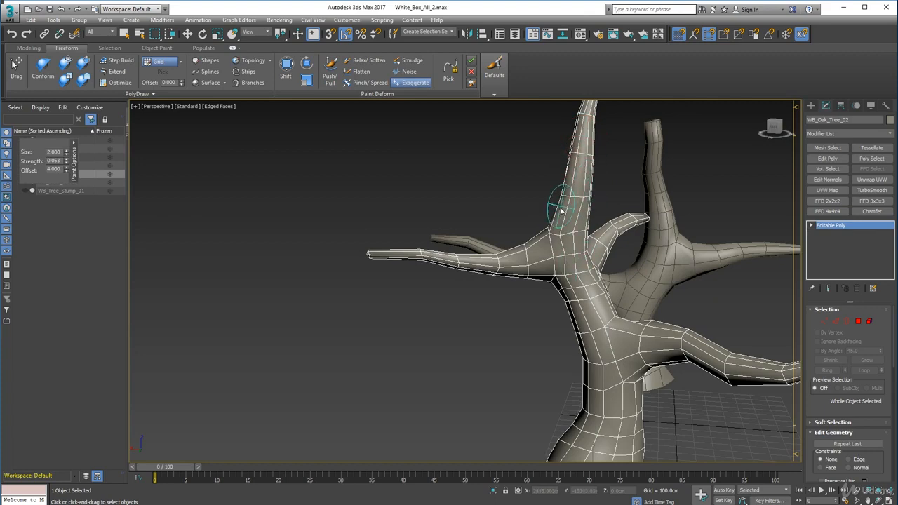
{"action": "left_click_drag", "start_coordinate": [562, 211], "coordinate": [572, 257]}
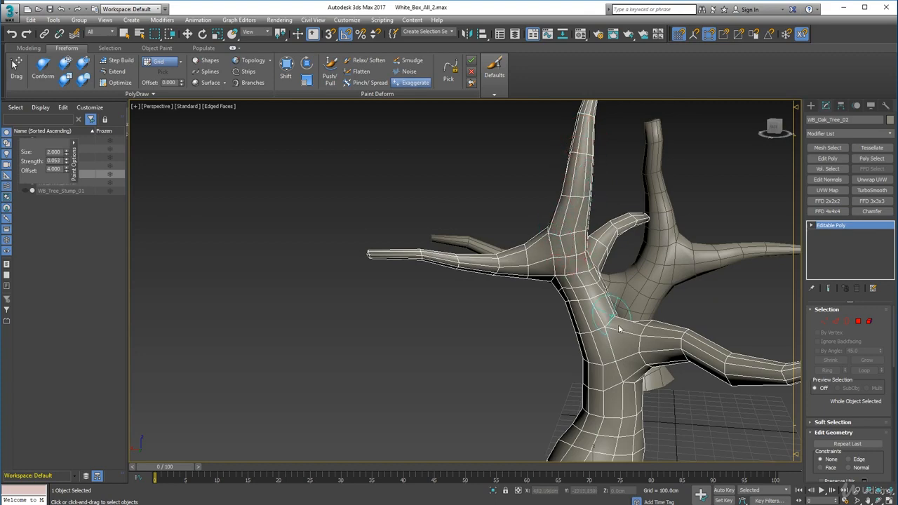
{"action": "middle_click_drag", "start_coordinate": [618, 328], "coordinate": [576, 259], "text": "alt"}
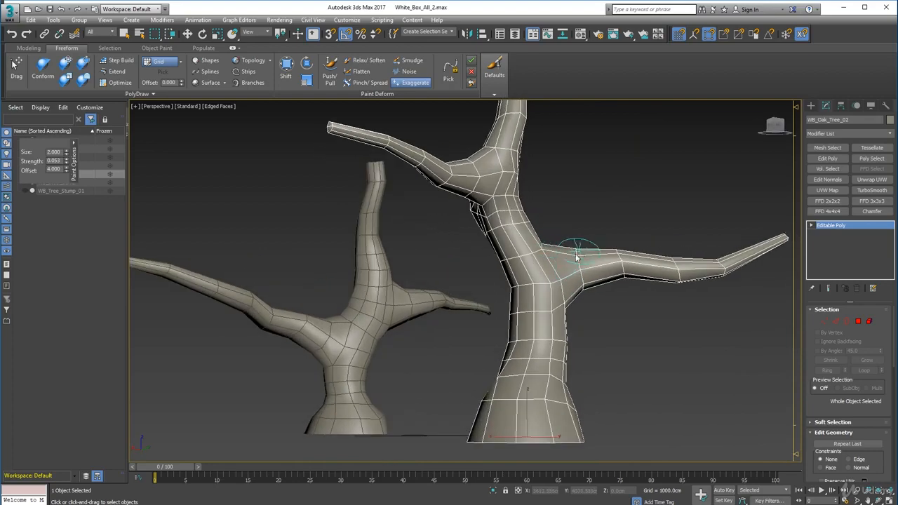
Exaggerate the bends along the lower branch of WB_Oak_Tree_02 from its base toward its tip
{"action": "mouse_move", "coordinate": [576, 258]}
{"action": "left_mouse_down"}
{"action": "mouse_move", "coordinate": [545, 279]}
{"action": "mouse_move", "coordinate": [611, 255]}
{"action": "left_mouse_up"}
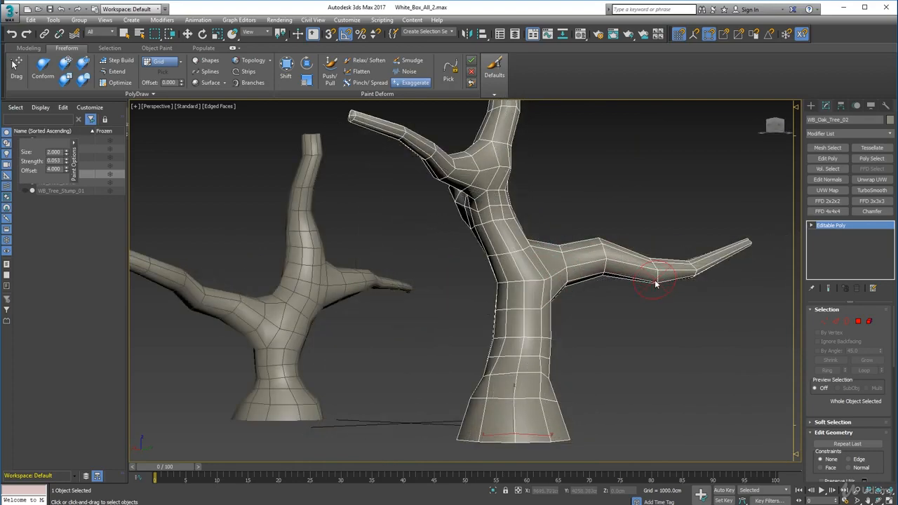
{"action": "left_click_drag", "start_coordinate": [656, 284], "coordinate": [685, 280]}
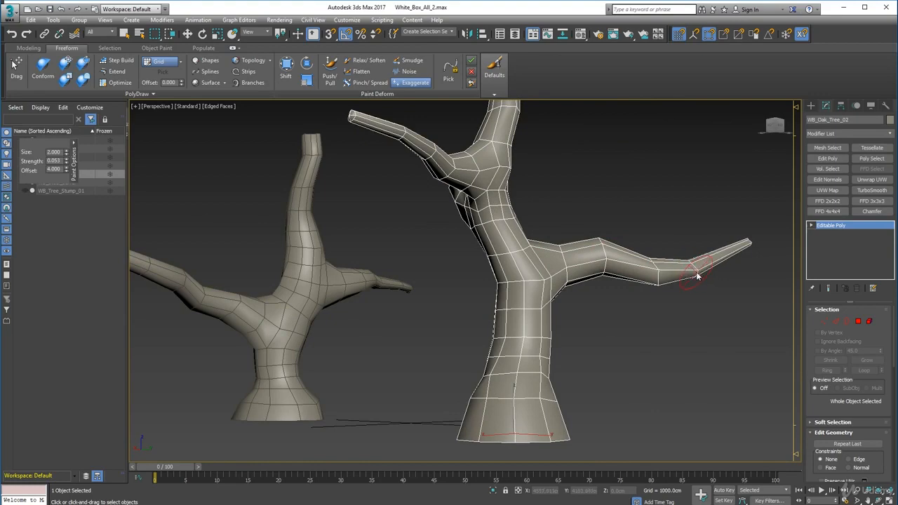
{"action": "mouse_move", "coordinate": [701, 298]}
{"action": "middle_mouse_down", "text": "alt"}
{"action": "mouse_move", "coordinate": [602, 337]}
{"action": "mouse_move", "coordinate": [529, 287]}
{"action": "middle_mouse_up", "text": "alt"}
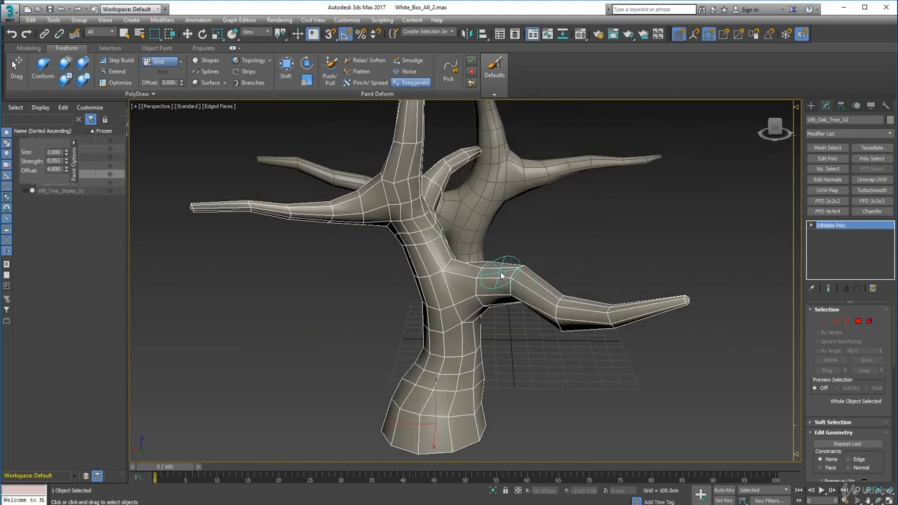
{"action": "mouse_move", "coordinate": [562, 320]}
{"action": "middle_mouse_down", "text": "alt"}
{"action": "mouse_move", "coordinate": [494, 335]}
{"action": "mouse_move", "coordinate": [516, 301]}
{"action": "middle_mouse_up", "text": "alt"}
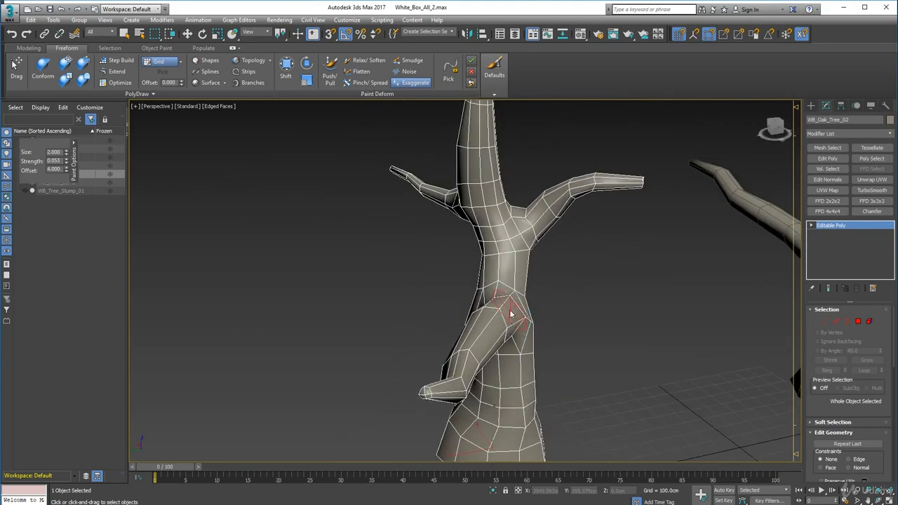
Exaggerate the joint where the lower branch meets the trunk of WB_Oak_Tree_02, working from several sides
{"action": "middle_click_drag", "start_coordinate": [511, 321], "coordinate": [485, 303], "text": "alt"}
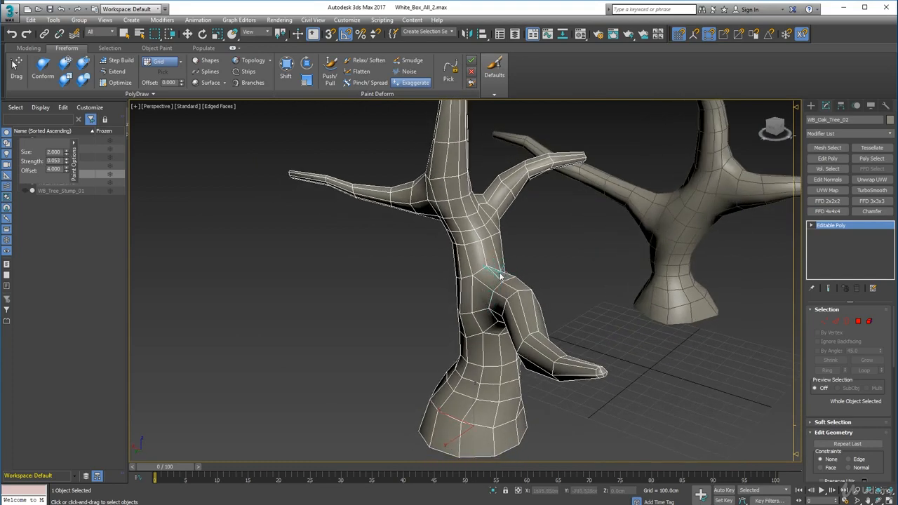
{"action": "middle_click_drag", "start_coordinate": [504, 275], "coordinate": [515, 313], "text": "alt"}
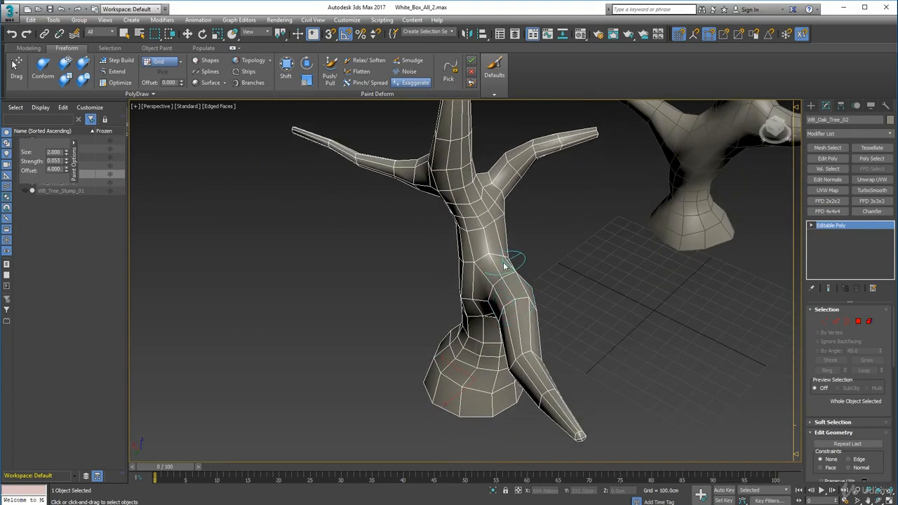
{"action": "middle_click_drag", "start_coordinate": [507, 256], "coordinate": [501, 285], "text": "alt"}
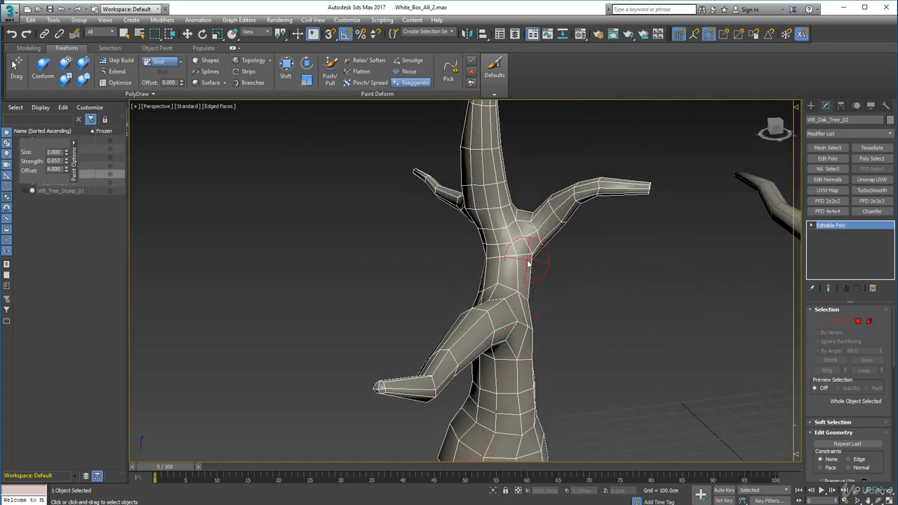
{"action": "mouse_move", "coordinate": [475, 261]}
{"action": "middle_mouse_down", "text": "alt"}
{"action": "mouse_move", "coordinate": [555, 260]}
{"action": "mouse_move", "coordinate": [636, 217]}
{"action": "middle_mouse_up", "text": "alt"}
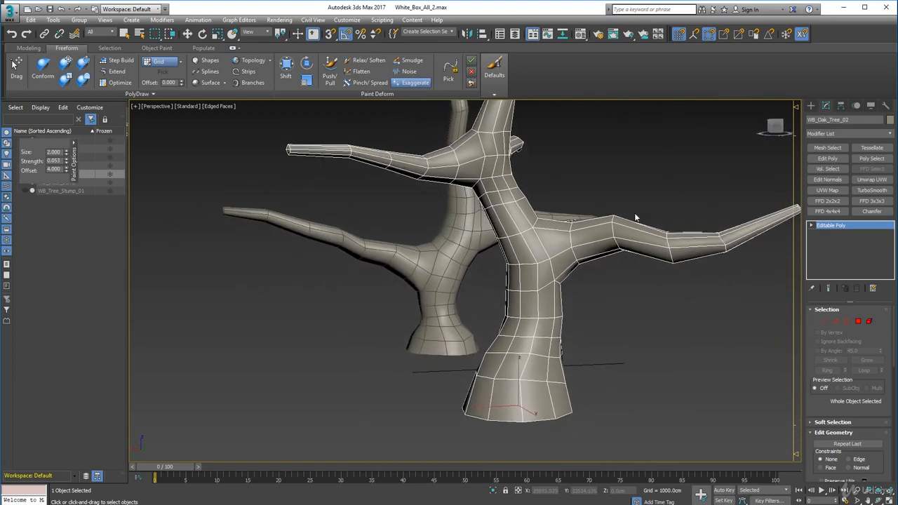
Examine the overall shapes of both oak trees from several sides, from trunk base to branch tips
{"action": "scroll", "coordinate": [542, 225], "scroll_direction": "down", "scroll_amount": 2}
{"action": "middle_click_drag", "start_coordinate": [535, 231], "coordinate": [534, 308], "text": "alt"}
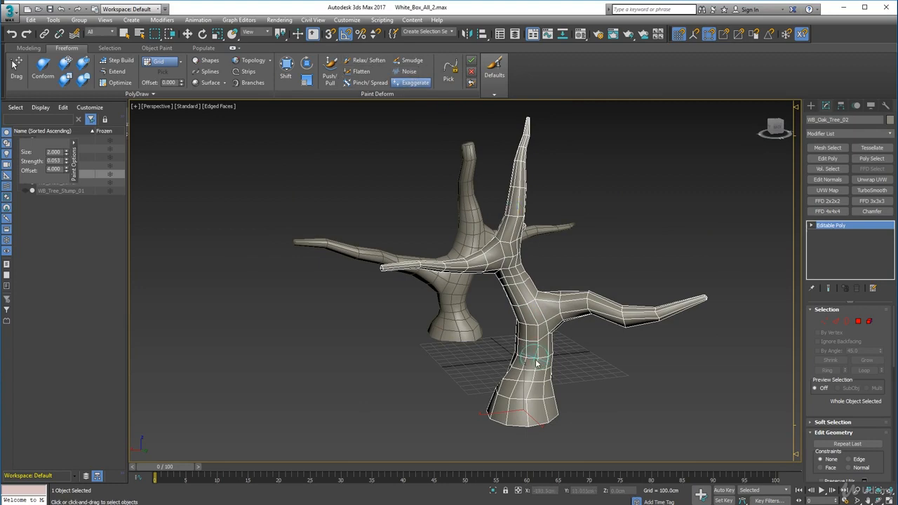
{"action": "mouse_move", "coordinate": [455, 405]}
{"action": "middle_mouse_down", "text": "alt"}
{"action": "mouse_move", "coordinate": [527, 407]}
{"action": "mouse_move", "coordinate": [440, 405]}
{"action": "mouse_move", "coordinate": [445, 393]}
{"action": "mouse_move", "coordinate": [478, 416]}
{"action": "mouse_move", "coordinate": [489, 383]}
{"action": "middle_mouse_up", "text": "alt"}
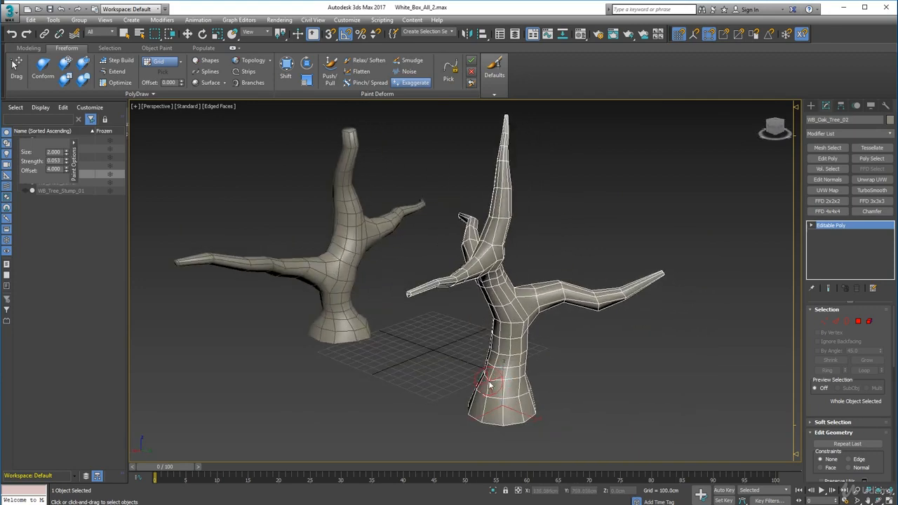
{"action": "middle_click_drag", "start_coordinate": [456, 417], "coordinate": [528, 329], "text": "alt"}
{"action": "middle_click_drag", "start_coordinate": [404, 284], "coordinate": [443, 362], "text": "alt"}
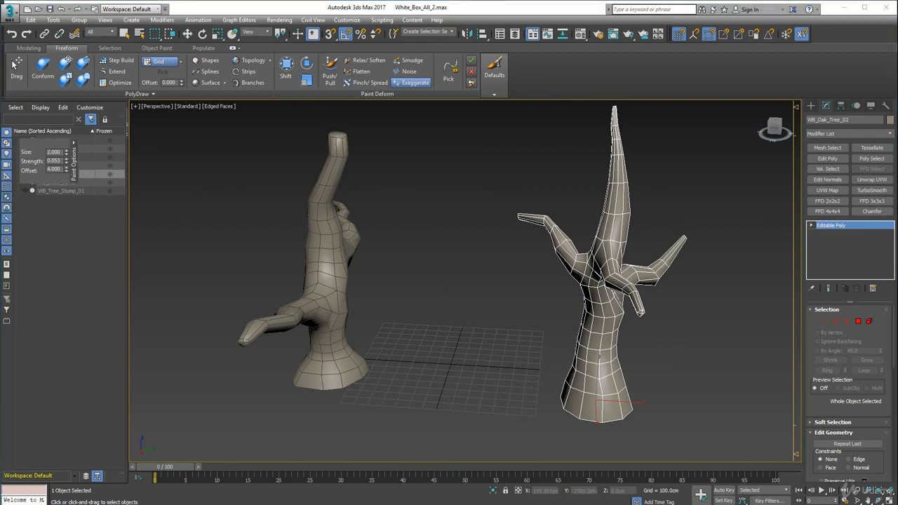
Switch to the Breaking Down the Concept document in Word and shade the WB cell of Large oak tree 1 green
{"action": "left_click_drag", "start_coordinate": [0, 56], "coordinate": [376, 39]}
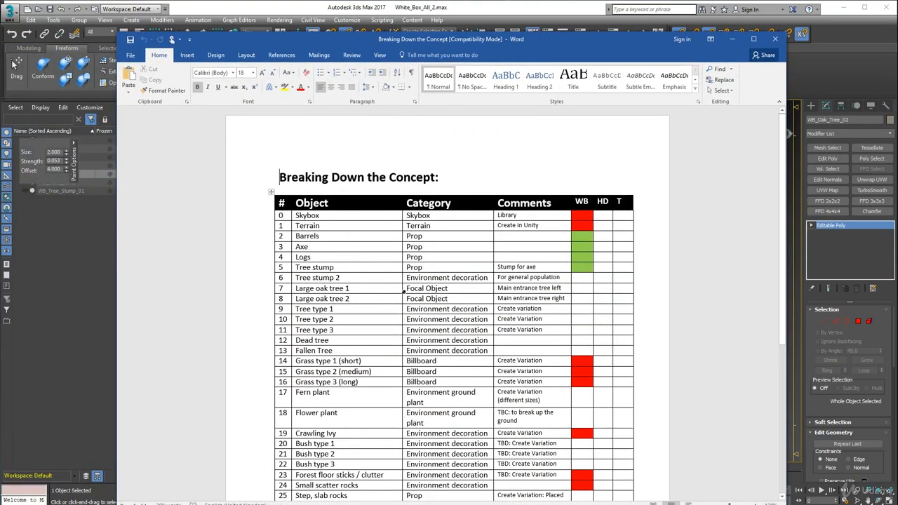
{"action": "left_click", "coordinate": [588, 287]}
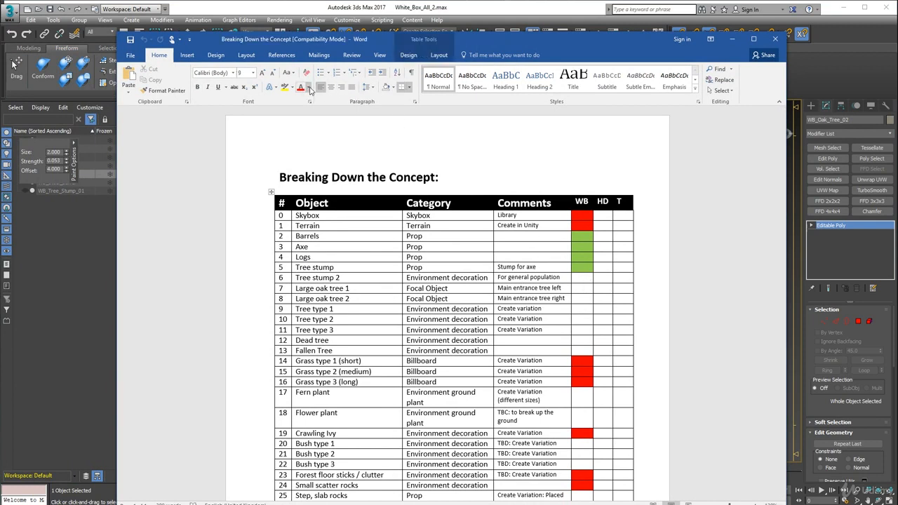
{"action": "left_click", "coordinate": [392, 87]}
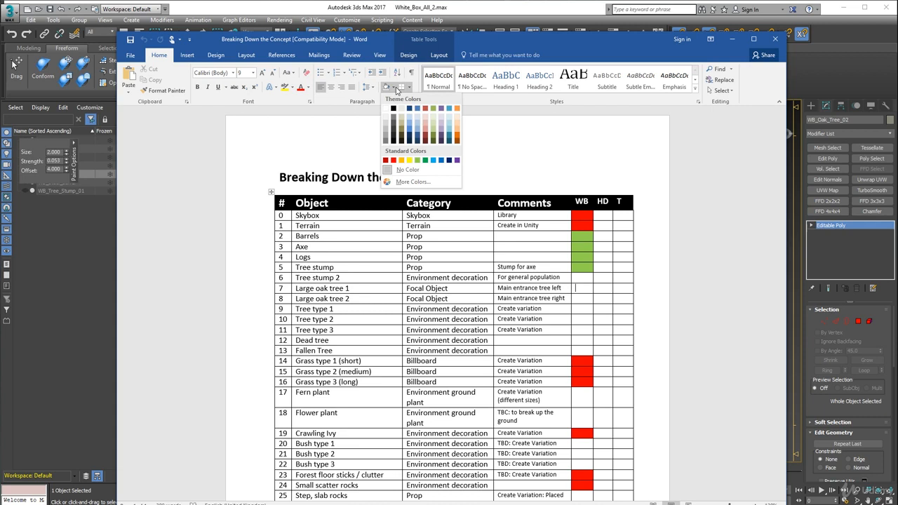
{"action": "left_click", "coordinate": [419, 162]}
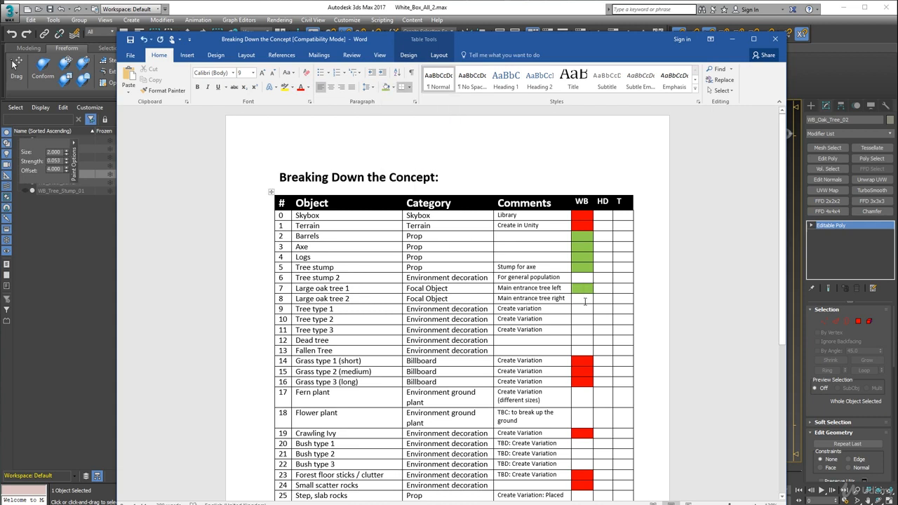
Shade the WB cell of Large oak tree 2 green and review the Tree type 1 to 3 rows below it
{"action": "left_click", "coordinate": [385, 86]}
{"action": "scroll", "coordinate": [355, 198], "scroll_direction": "down", "scroll_amount": 5}
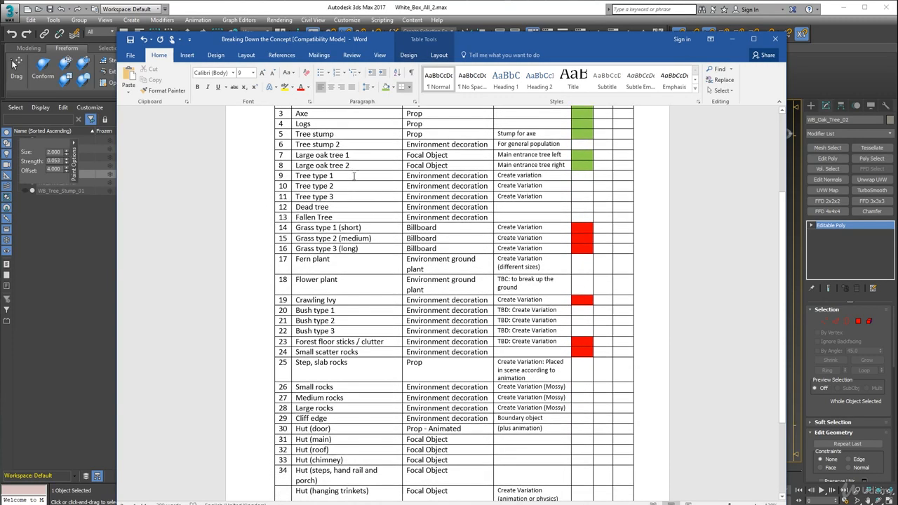
{"action": "left_click_drag", "start_coordinate": [356, 180], "coordinate": [362, 198]}
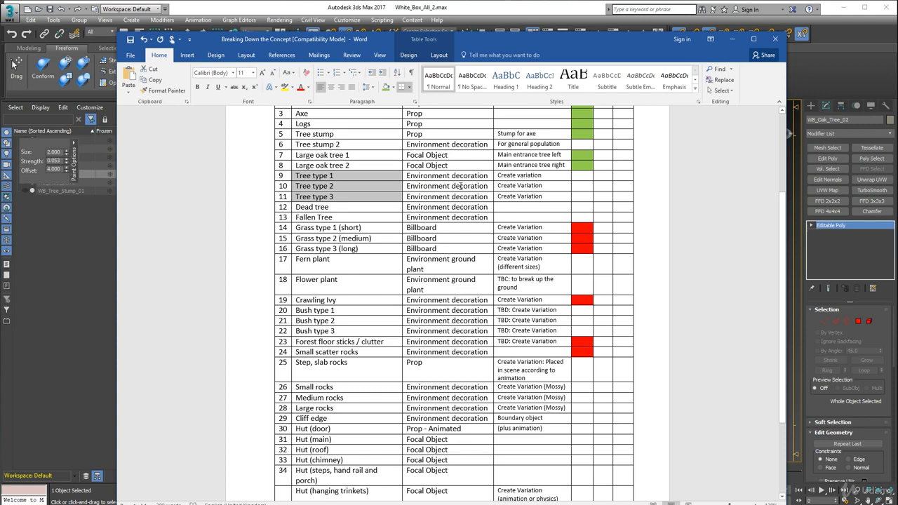
{"action": "left_click", "coordinate": [570, 180]}
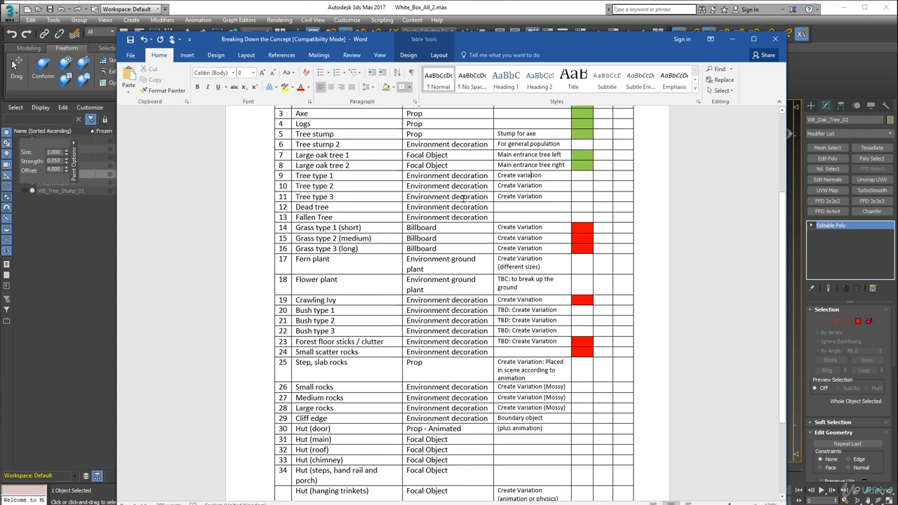
{"action": "scroll", "coordinate": [462, 198], "scroll_direction": "up", "scroll_amount": 1}
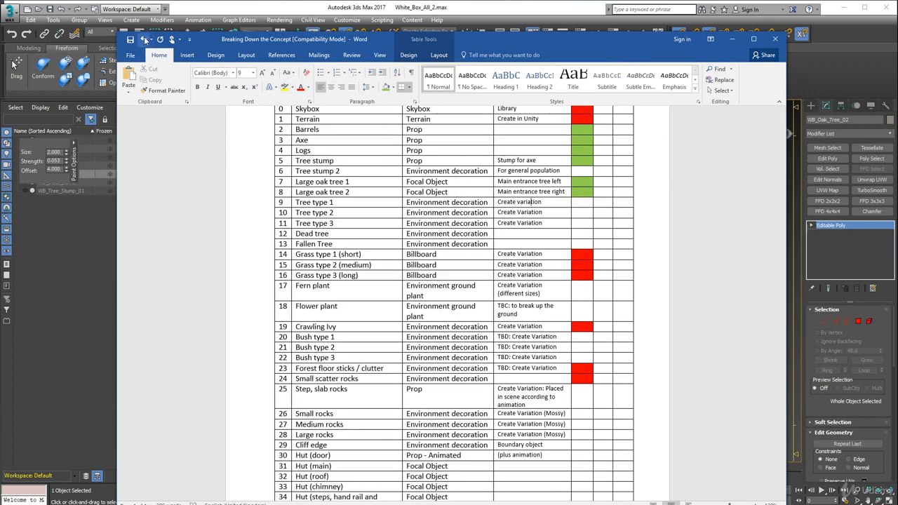
Switch back to 3ds Max and unhide Scale Box, WB_Axe, WB_Log_Pile, WB_Steel_Barrel and WB_Tree_Stump_01
{"action": "left_click_drag", "start_coordinate": [574, 41], "coordinate": [0, 43]}
{"action": "middle_click_drag", "start_coordinate": [168, 226], "coordinate": [221, 172], "text": "alt"}
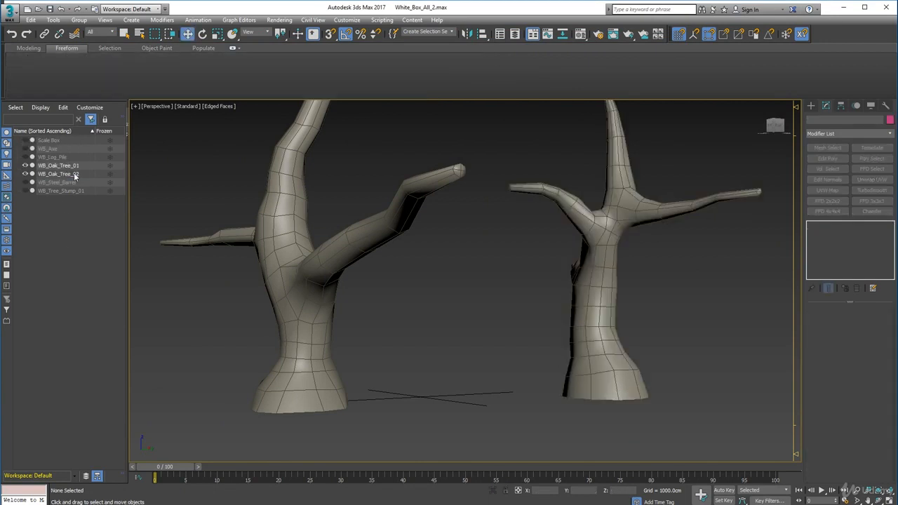
{"action": "left_click", "coordinate": [26, 141]}
{"action": "left_click", "coordinate": [25, 149]}
{"action": "left_click", "coordinate": [25, 157]}
{"action": "left_click", "coordinate": [25, 182]}
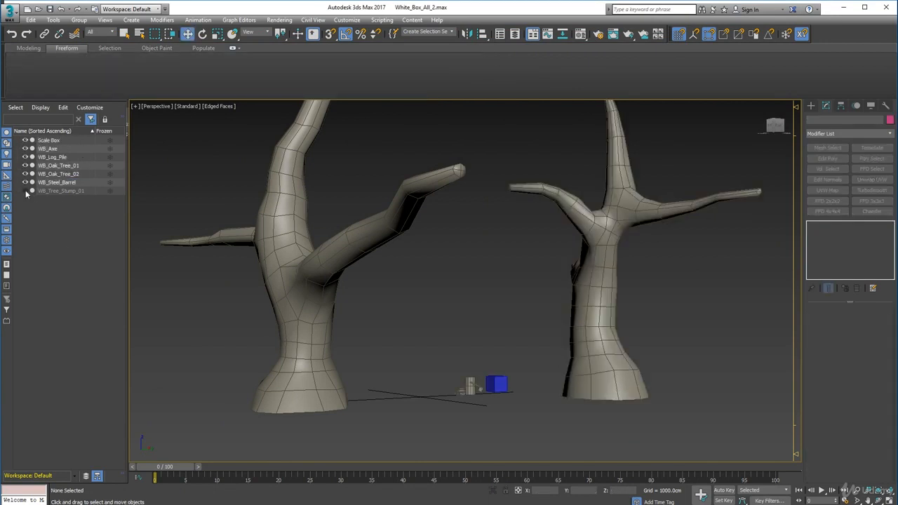
{"action": "left_click", "coordinate": [25, 191]}
Compare the size of the small props and scale box with both oak trees from several sides
{"action": "scroll", "coordinate": [394, 322], "scroll_direction": "up", "scroll_amount": 3}
{"action": "middle_click_drag", "start_coordinate": [475, 312], "coordinate": [400, 261]}
{"action": "left_click_drag", "start_coordinate": [469, 354], "coordinate": [549, 417]}
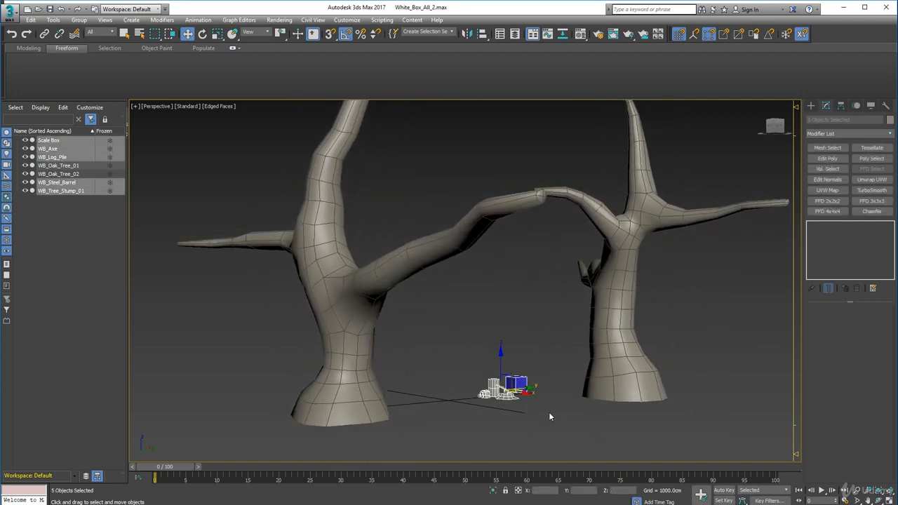
{"action": "left_click", "coordinate": [438, 373]}
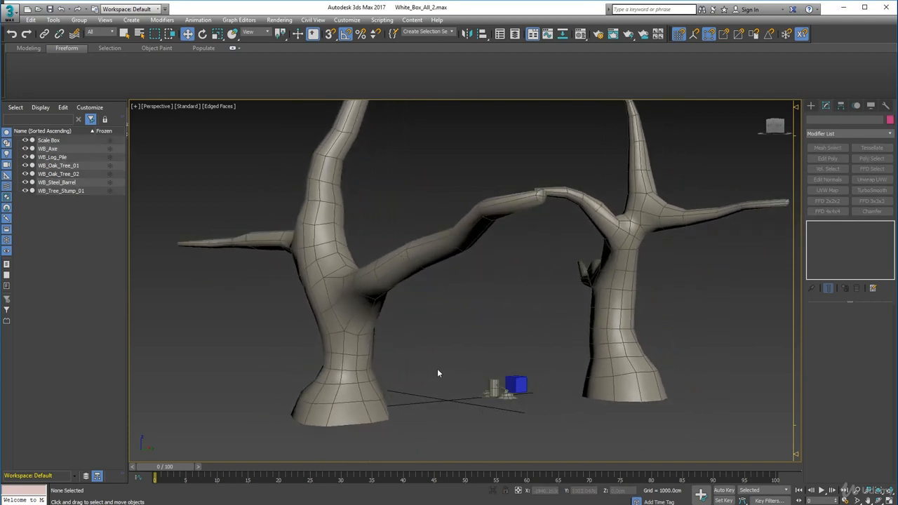
{"action": "middle_click_drag", "start_coordinate": [438, 325], "coordinate": [447, 340]}
{"action": "middle_click_drag", "start_coordinate": [447, 341], "coordinate": [358, 264], "text": "alt"}
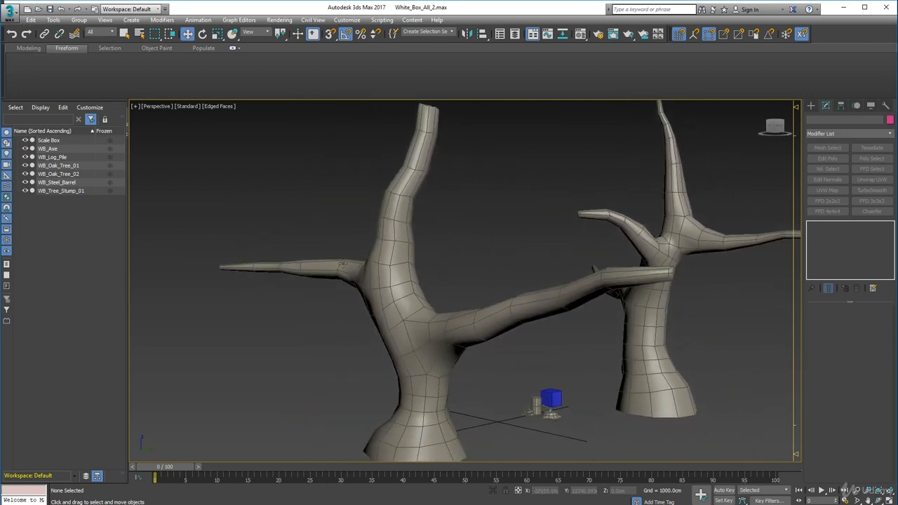